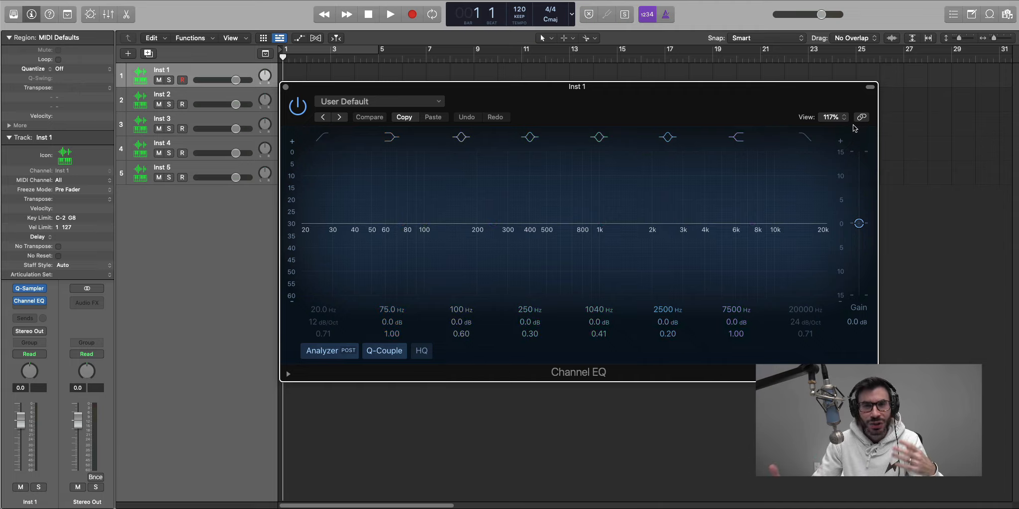
# - Move Inst 1's Channel EQ window aside and open the Compressor on track Inst 2
pyautogui.moveTo(668, 105); pyautogui.dragTo(667, 84)
pyautogui.moveTo(738, 89); pyautogui.dragTo(841, 70)
pyautogui.click(186, 96)
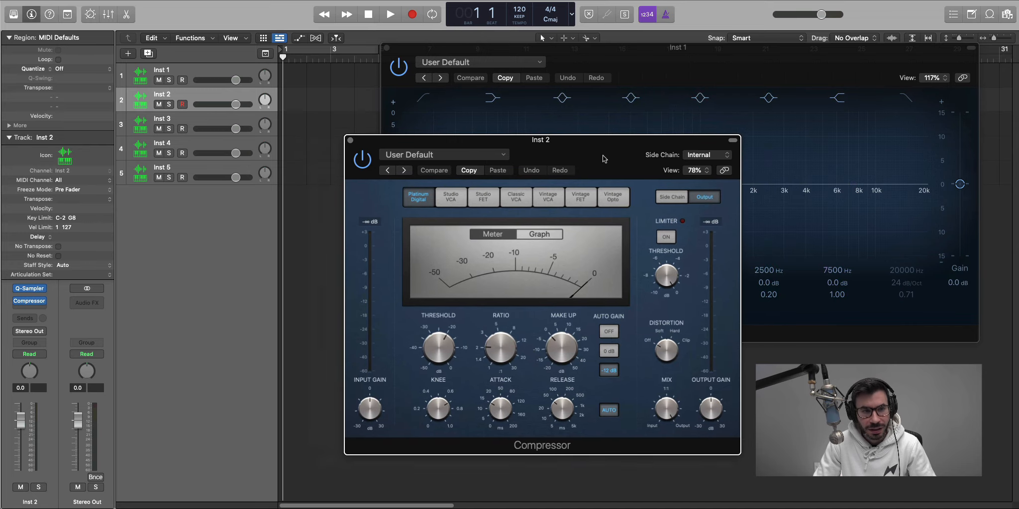
# - Open the Stereo Spread plug-in on track Inst 3 and close its window again
pyautogui.click(181, 122)
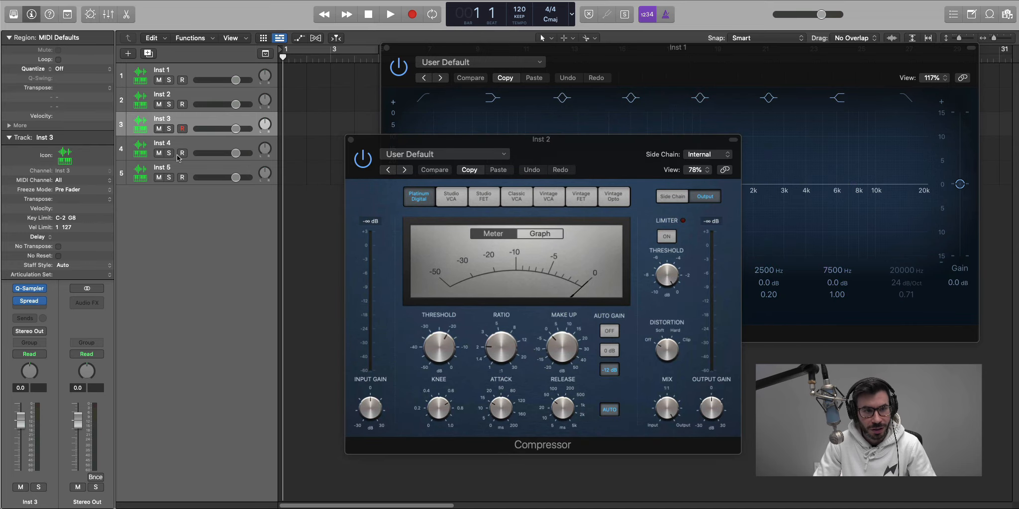
pyautogui.click(29, 302)
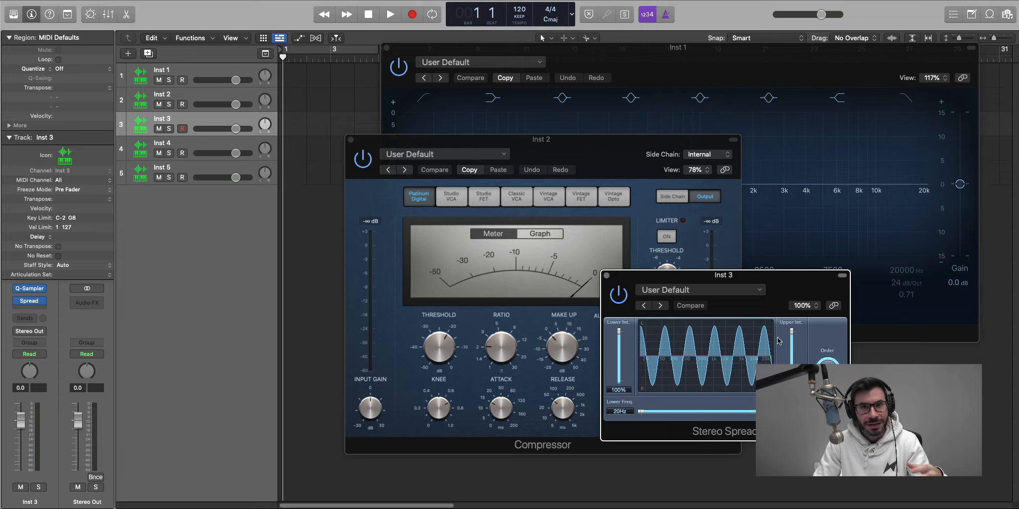
pyautogui.click(606, 276)
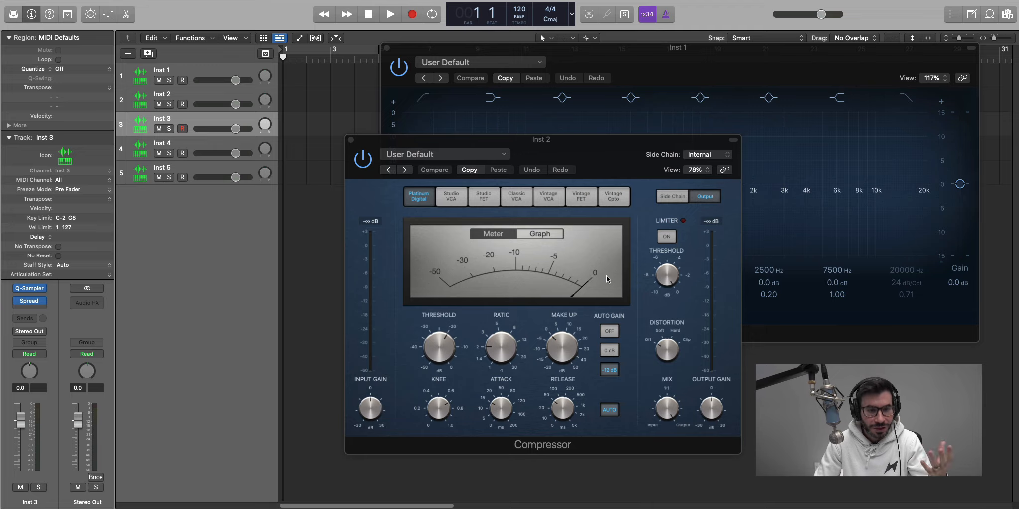
# - Hide and show all open plug-in windows twice, and close the Compressor and Channel EQ windows
pyautogui.press('v')
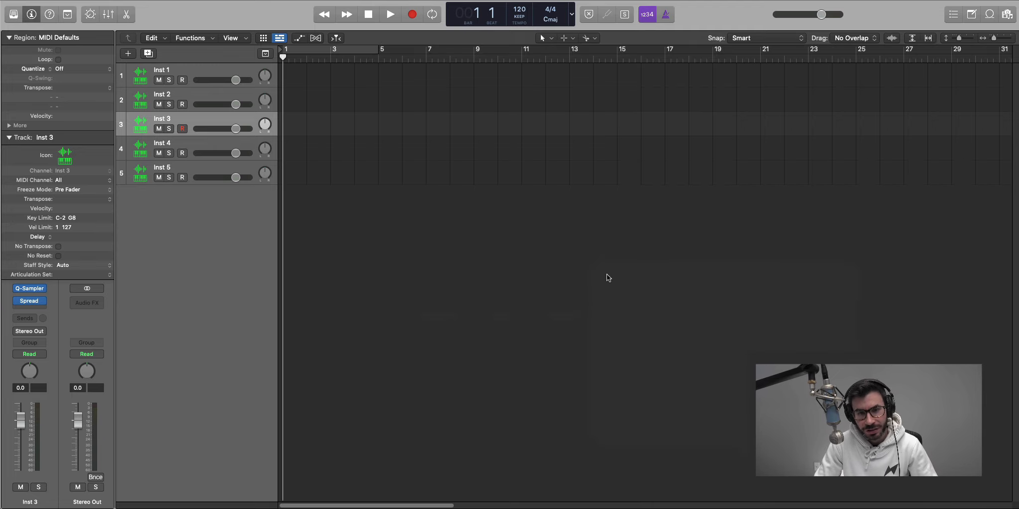
pyautogui.press('v')
pyautogui.press('v')
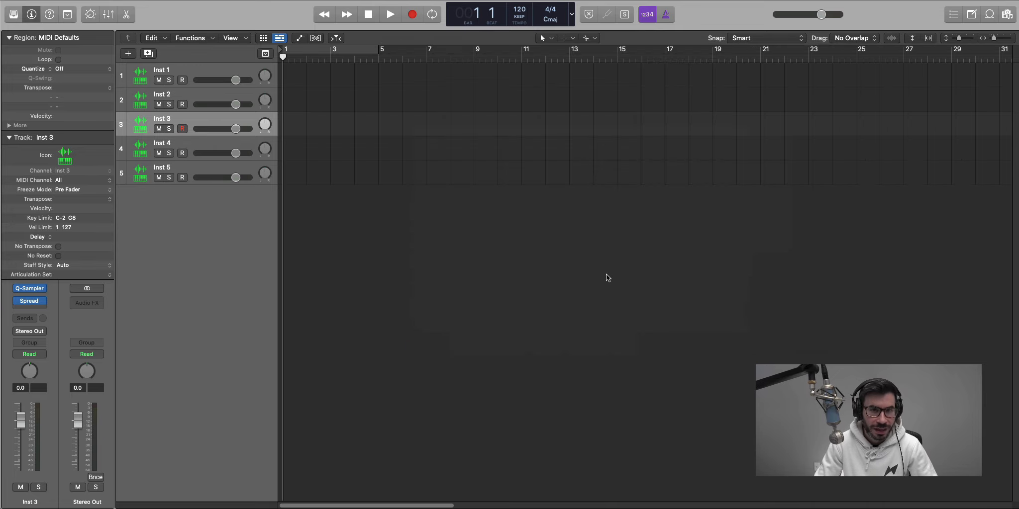
pyautogui.press('v')
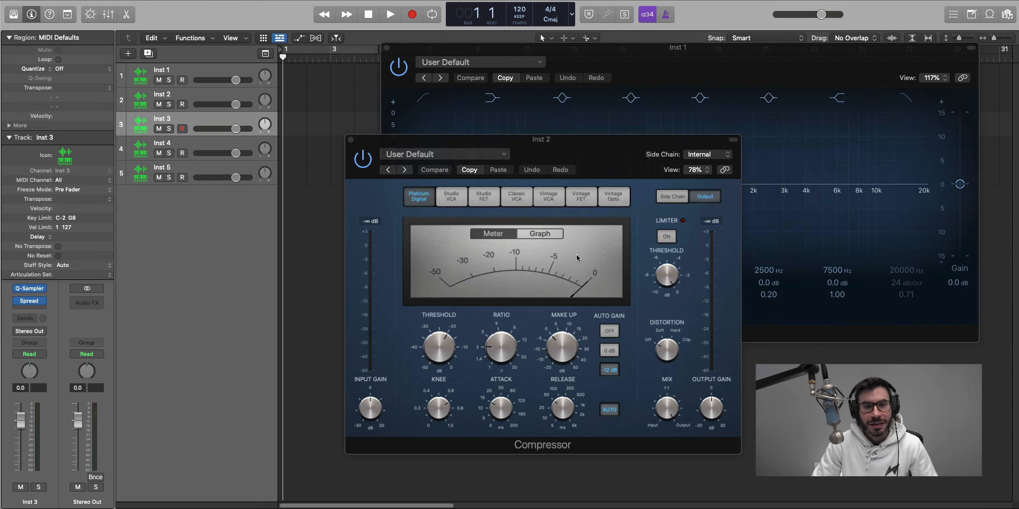
pyautogui.click(350, 139)
pyautogui.click(386, 48)
# - Reopen the Channel EQ on track Inst 1 and set its window's link mode to Single
pyautogui.click(201, 68)
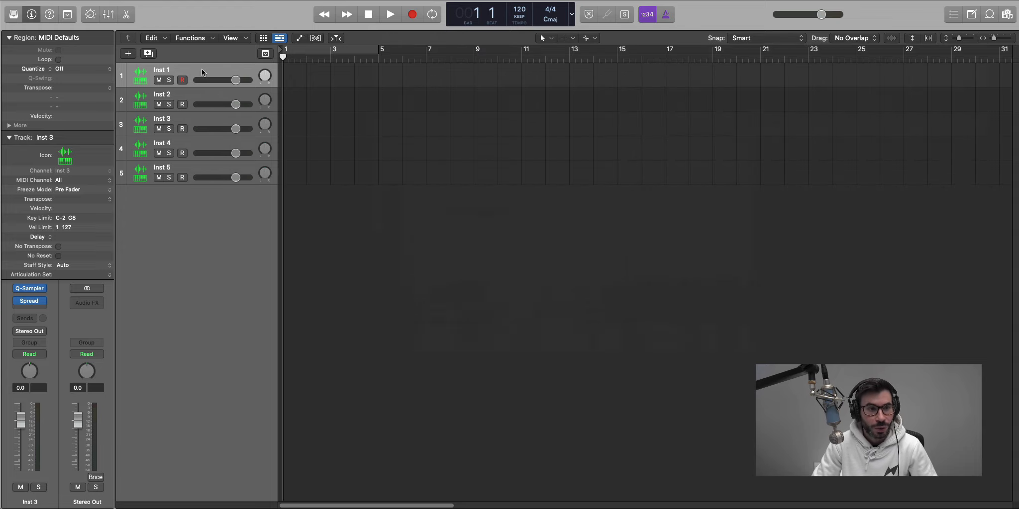
pyautogui.click(43, 301)
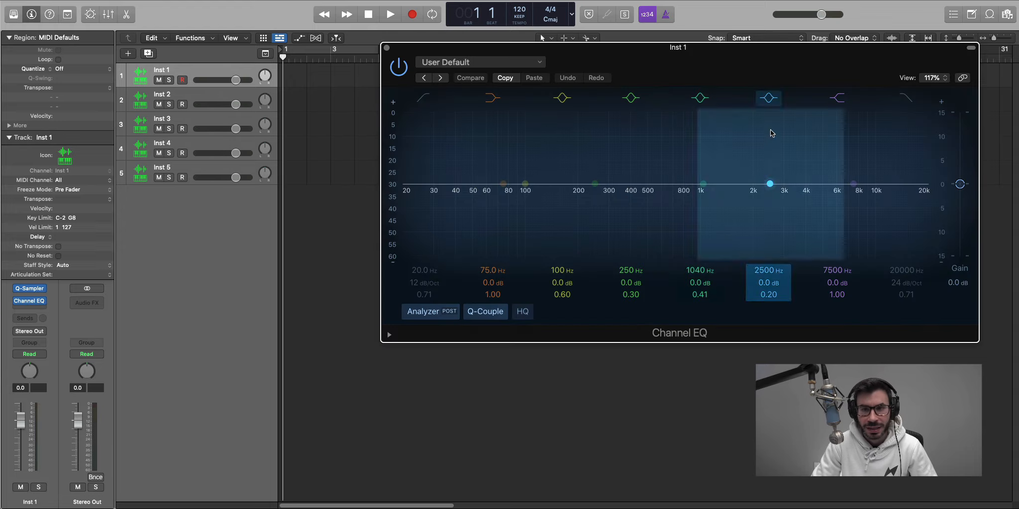
pyautogui.click(894, 105)
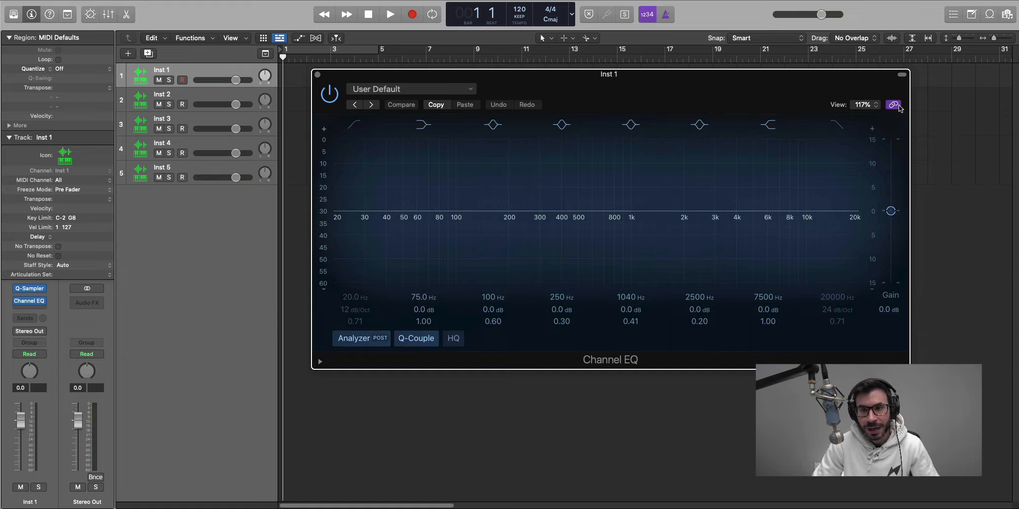
pyautogui.click(895, 105)
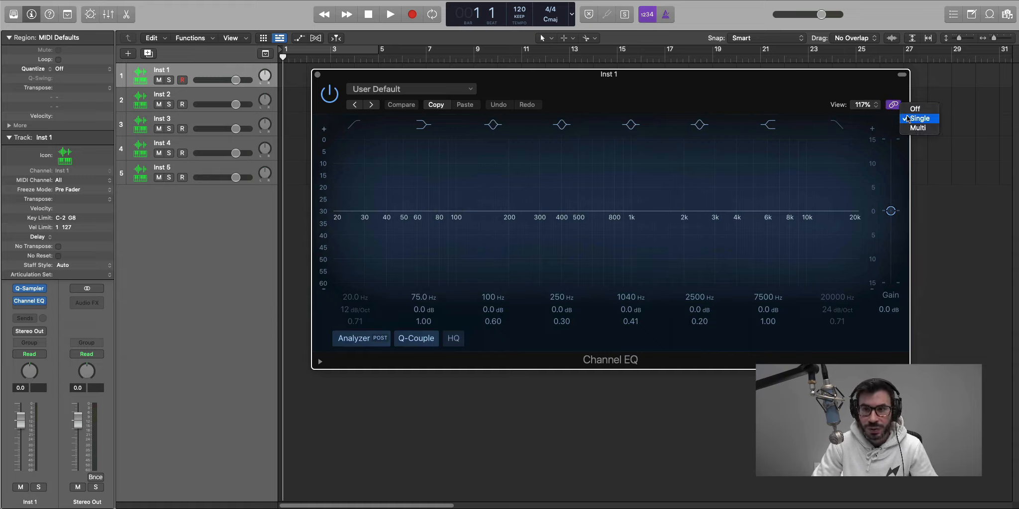
pyautogui.click(893, 105)
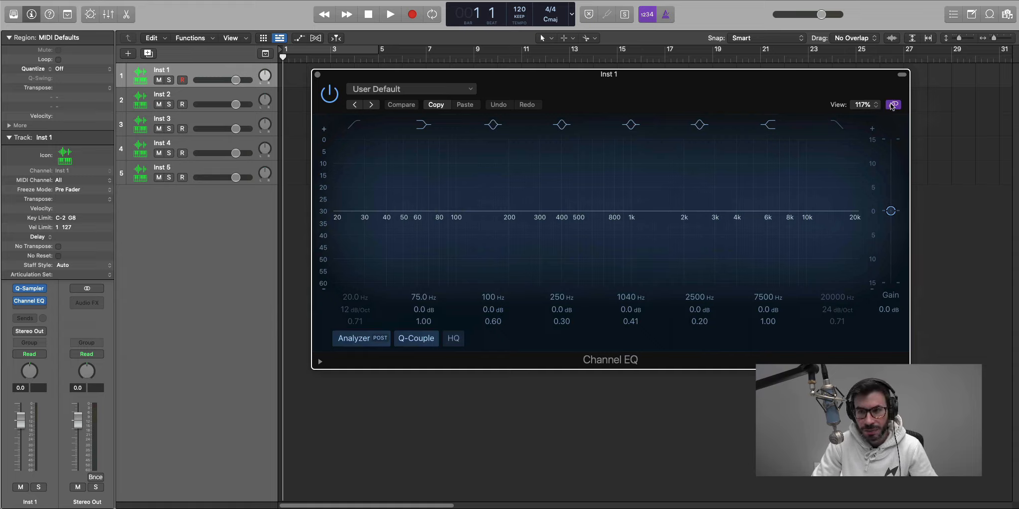
pyautogui.click(892, 107)
pyautogui.click(911, 119)
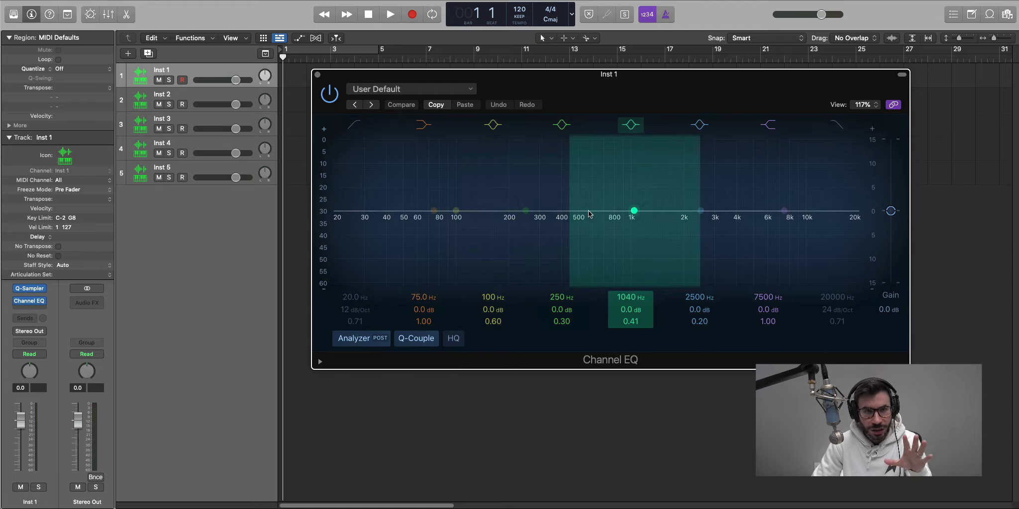
# - Select tracks Inst 2 through Inst 5 in turn to view each one's plug-in in the linked window
pyautogui.click(185, 98)
pyautogui.click(196, 127)
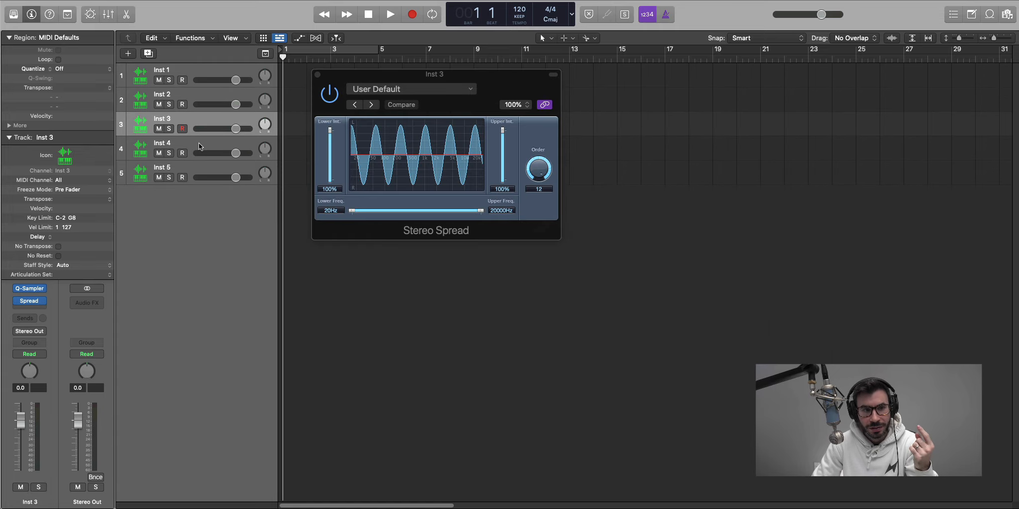
pyautogui.click(198, 152)
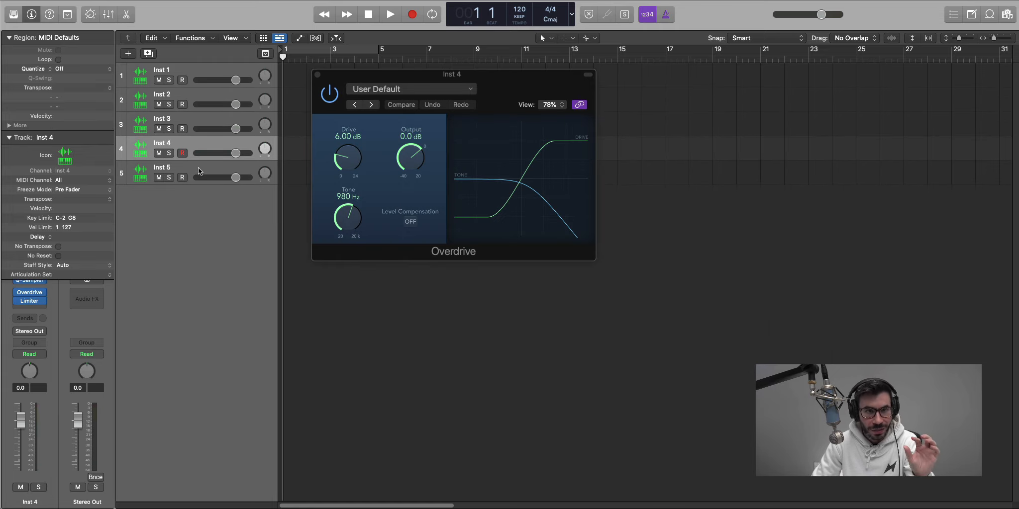
pyautogui.click(245, 176)
# - Show the mixer and select channels Inst 1 through Inst 4 in turn to view their plug-ins
pyautogui.press('x')
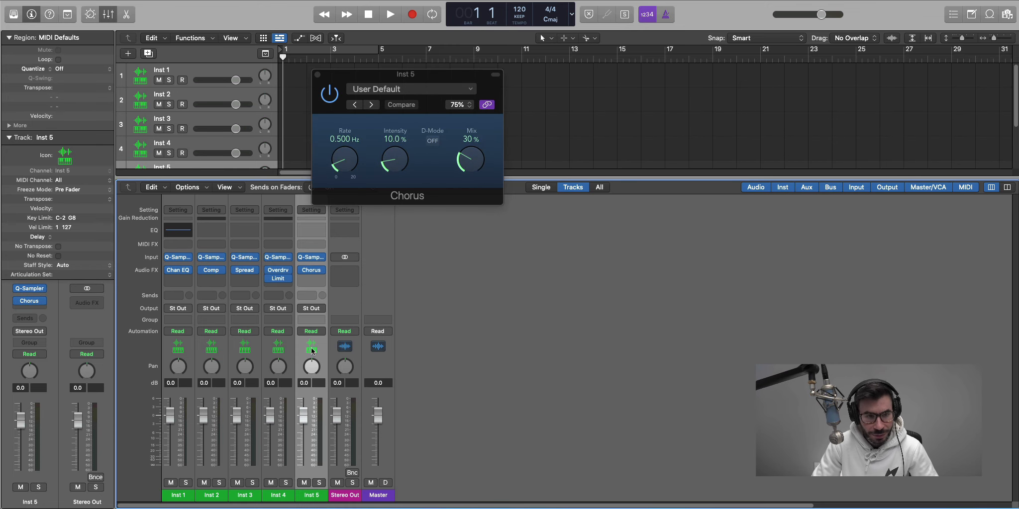
pyautogui.click(176, 493)
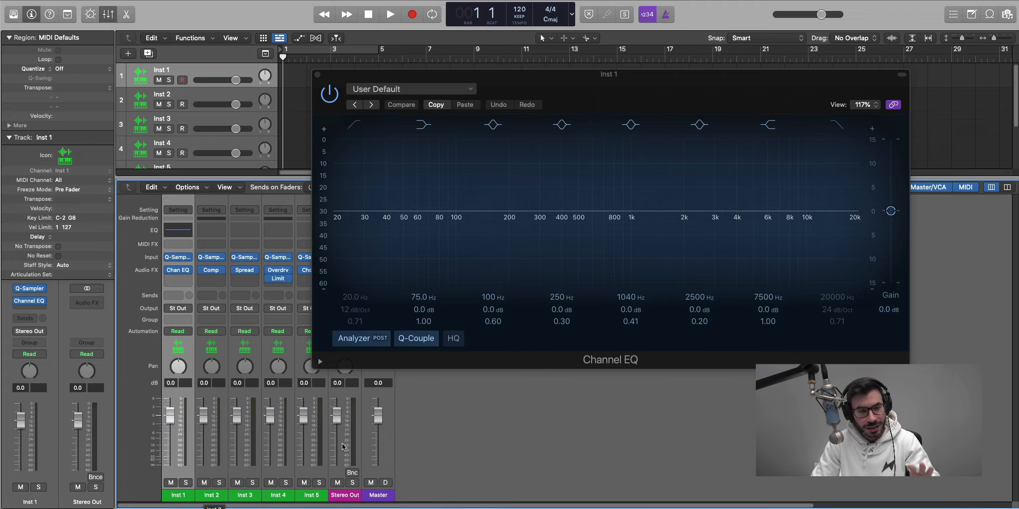
pyautogui.click(208, 495)
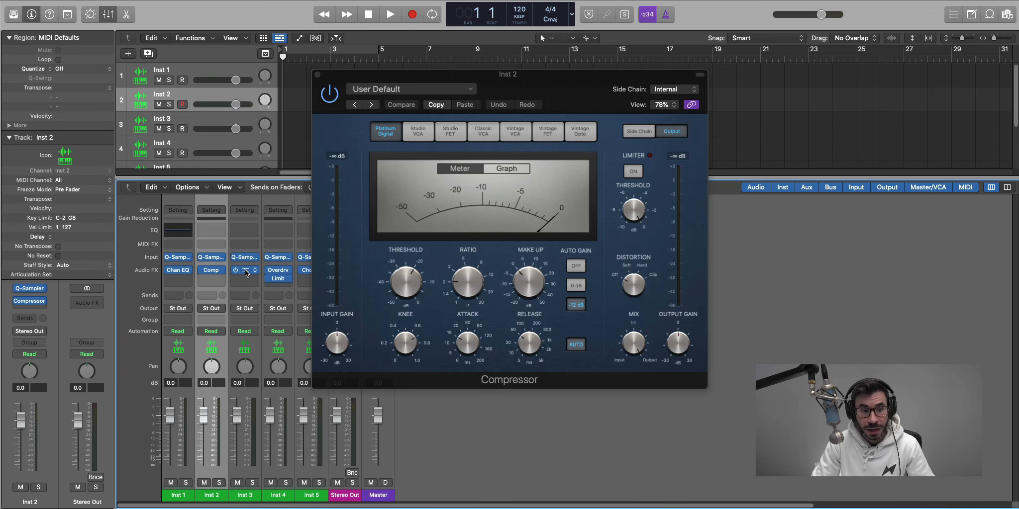
pyautogui.click(249, 495)
pyautogui.click(273, 498)
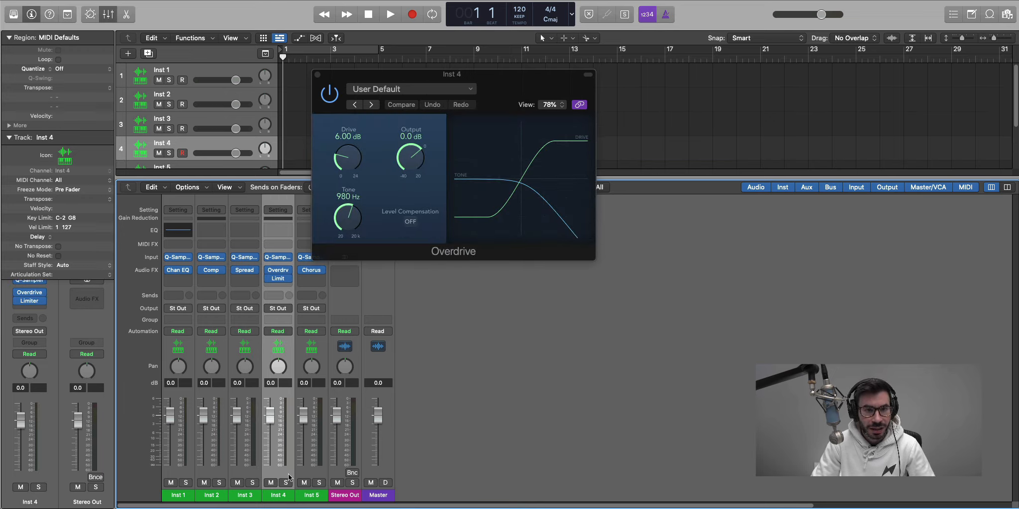
# - Hide the linked plug-in window and close the mixer with channel Inst 1 selected
pyautogui.press('v')
pyautogui.click(243, 497)
pyautogui.click(212, 496)
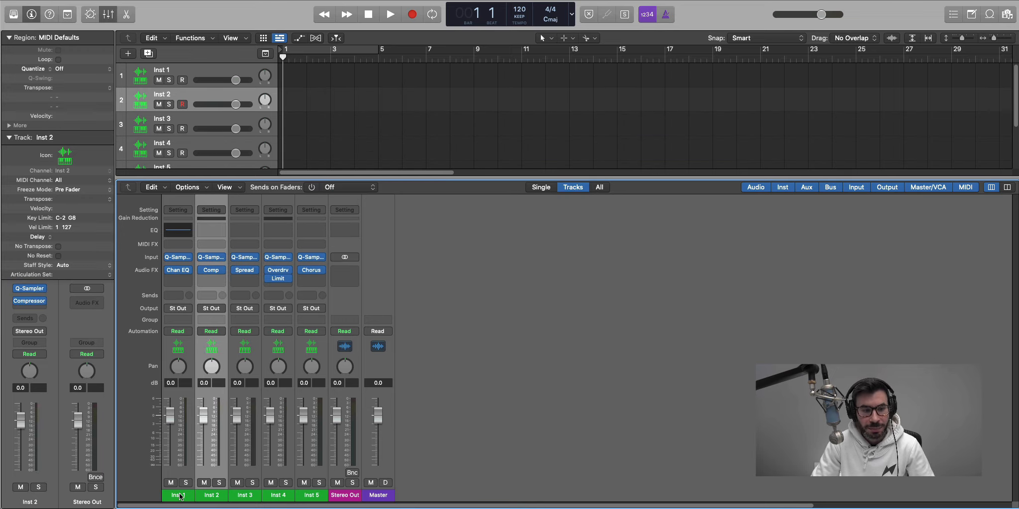
pyautogui.click(179, 495)
pyautogui.press('x')
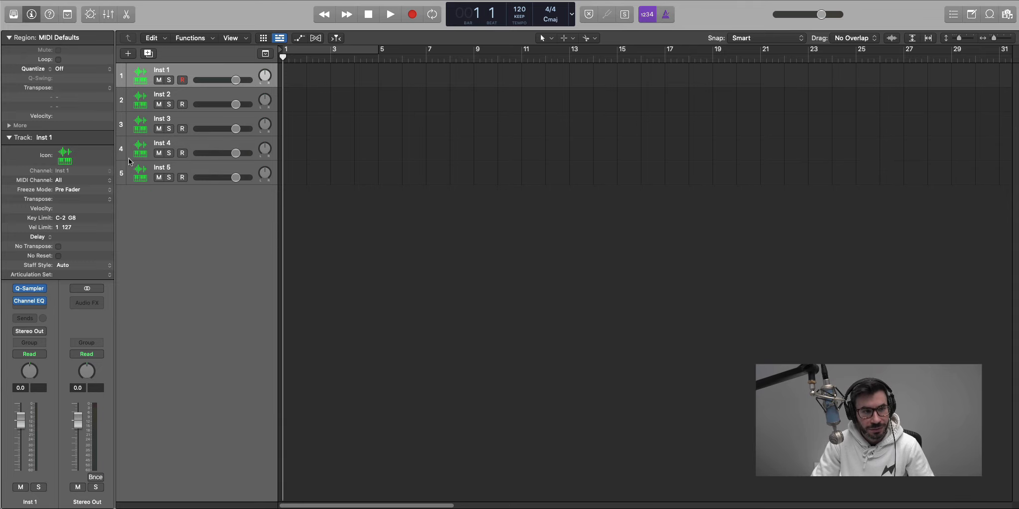
# - Open Inst 1's Channel EQ and step through the other tracks in the linked window, ending on Inst 4's Overdrive
pyautogui.click(29, 301)
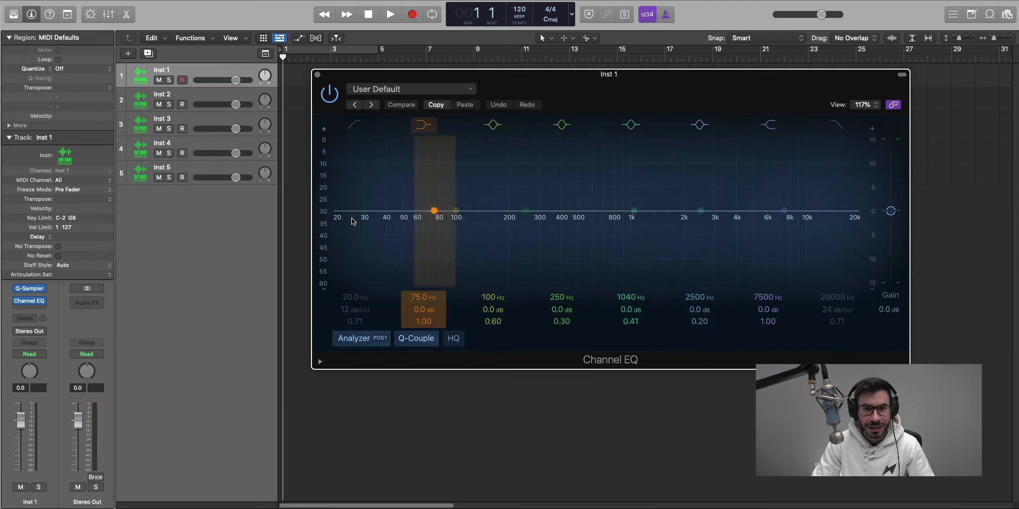
pyautogui.click(199, 100)
pyautogui.click(196, 120)
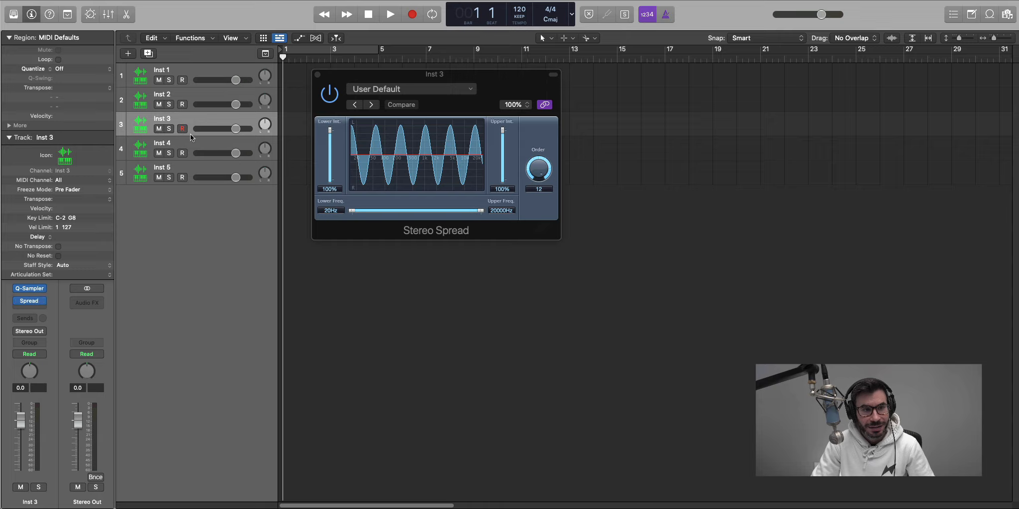
pyautogui.click(196, 146)
pyautogui.click(200, 167)
pyautogui.click(197, 144)
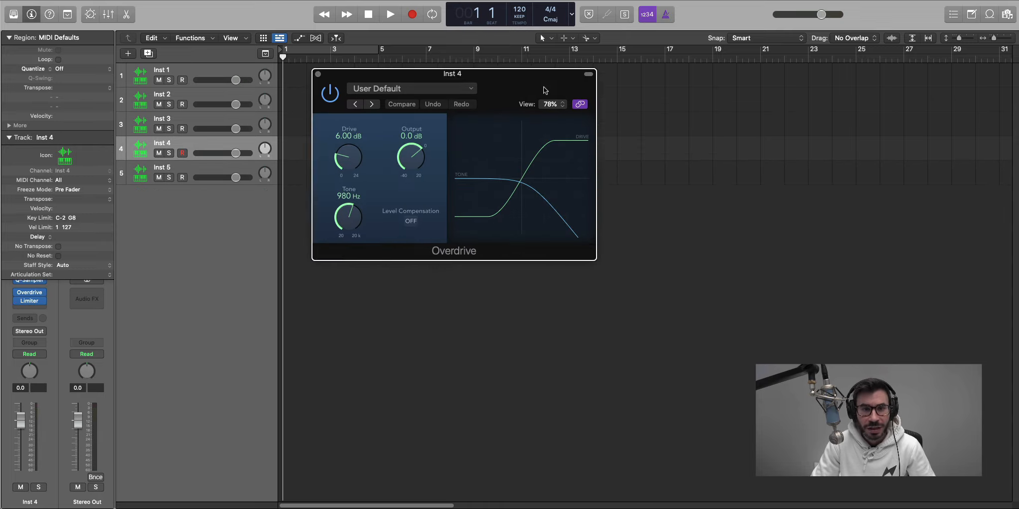
# - Move the Overdrive window away from the track headers and switch the linked window between Inst 4's Limiter and Overdrive
pyautogui.moveTo(533, 92); pyautogui.dragTo(650, 105)
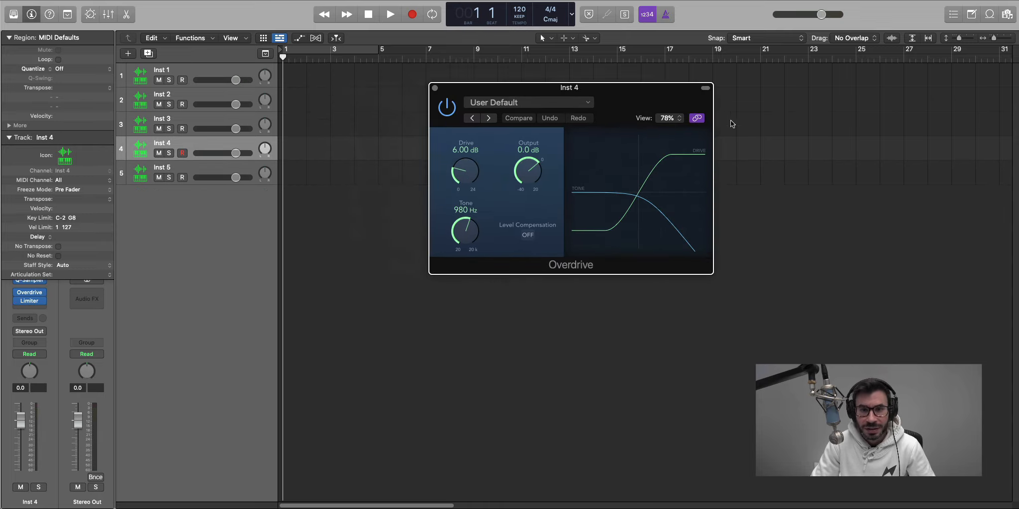
pyautogui.click(31, 301)
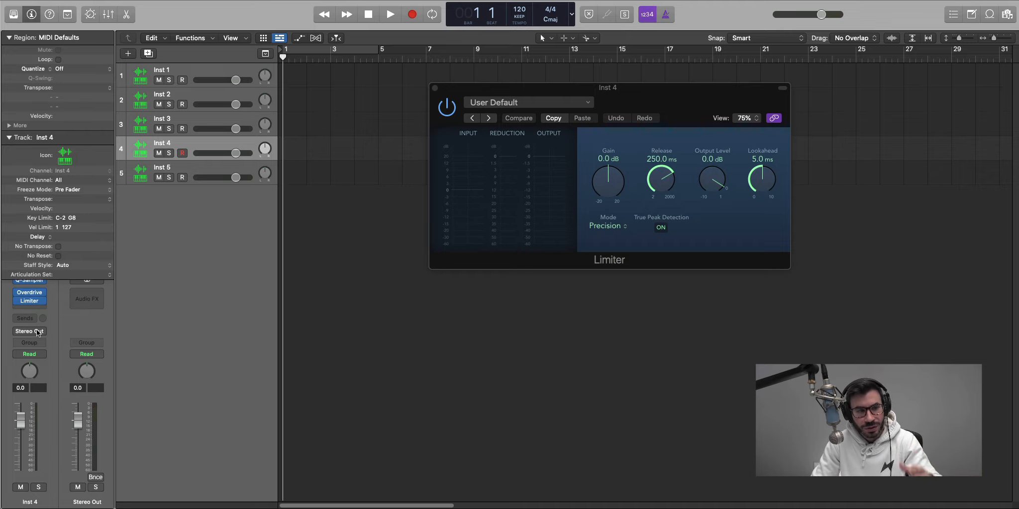
pyautogui.click(28, 293)
pyautogui.click(30, 298)
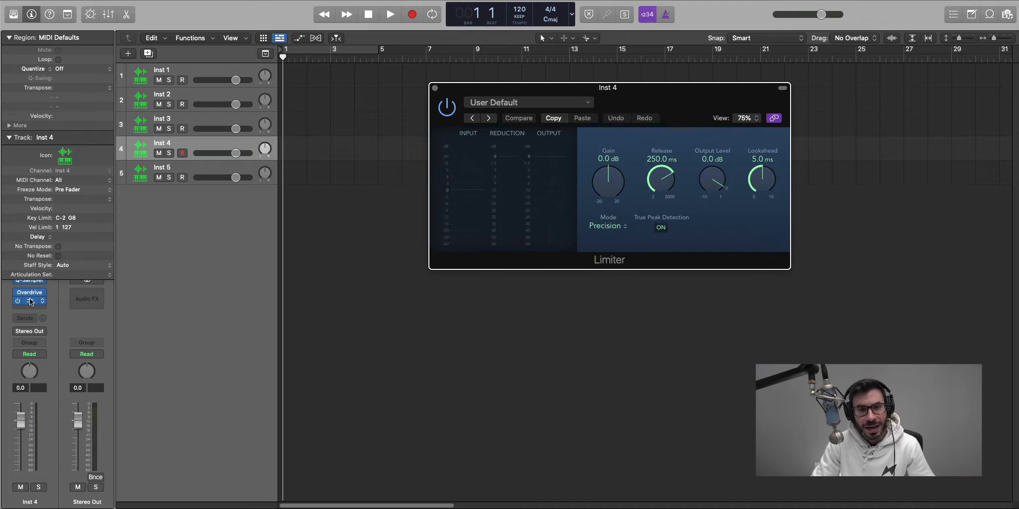
pyautogui.click(29, 293)
pyautogui.click(29, 301)
pyautogui.click(29, 293)
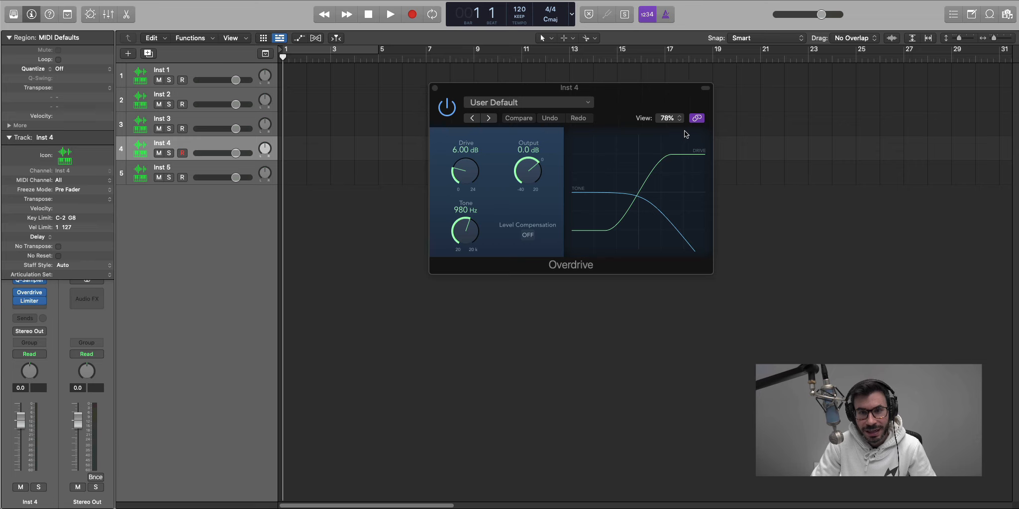
# - With the mixer shown, set the Overdrive window's link mode to Multi and move it clear of the channel strips
pyautogui.press('x')
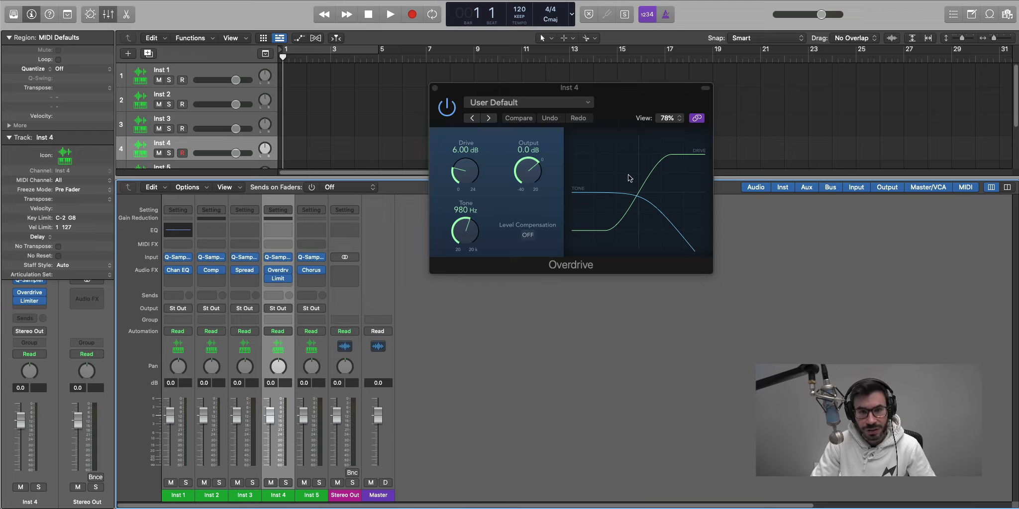
pyautogui.click(696, 119)
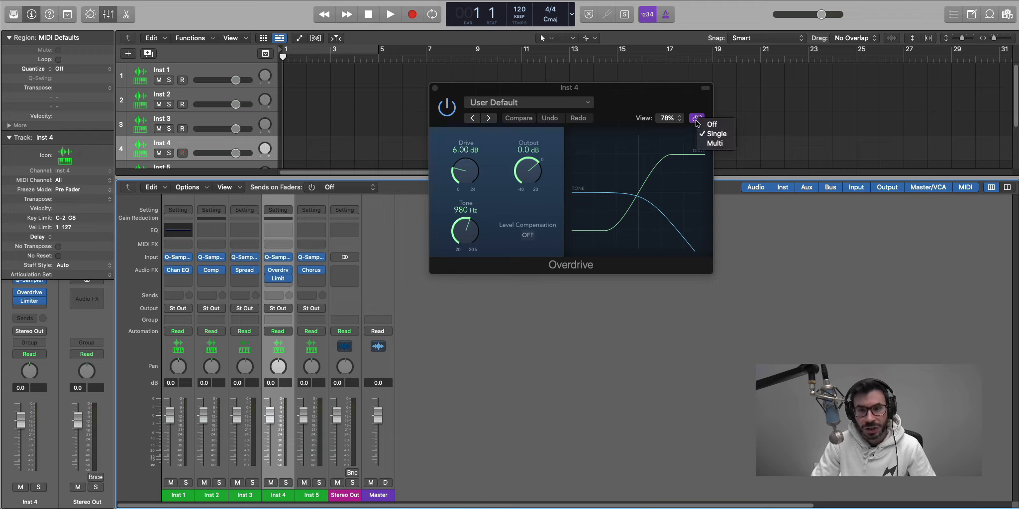
pyautogui.click(714, 144)
pyautogui.moveTo(649, 110); pyautogui.dragTo(746, 205)
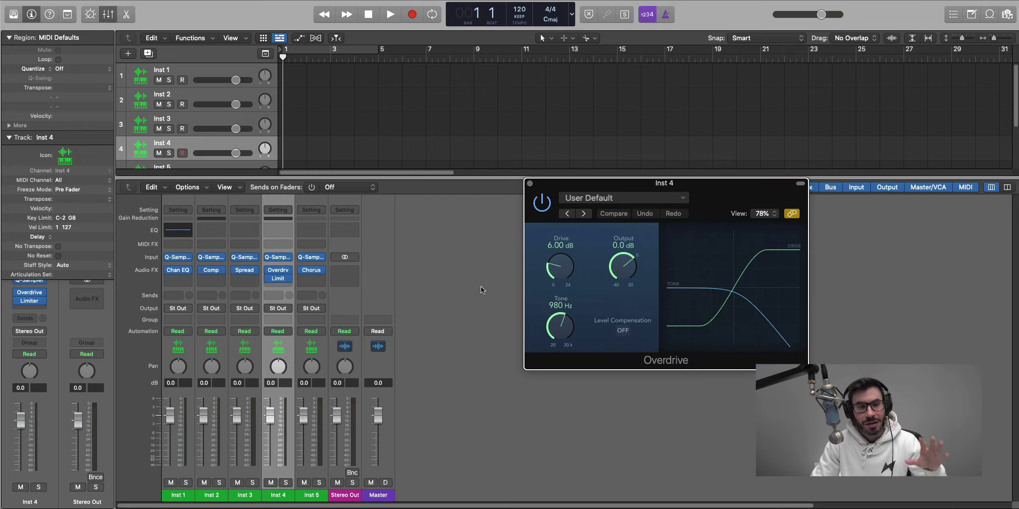
# - Reopen Inst 4's Overdrive together with its Limiter, and arrange the two plug-in windows so they do not overlap
pyautogui.click(279, 271)
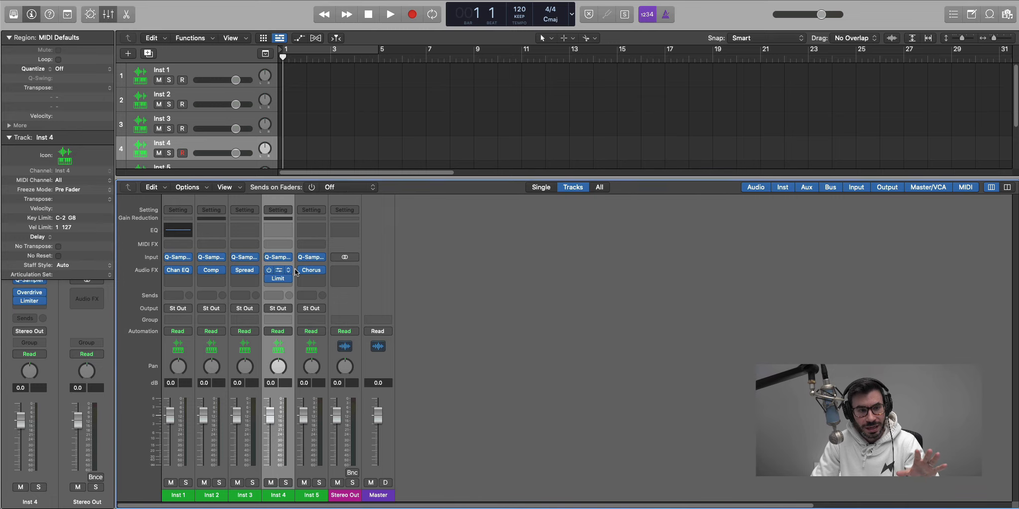
pyautogui.click(278, 270)
pyautogui.click(279, 279)
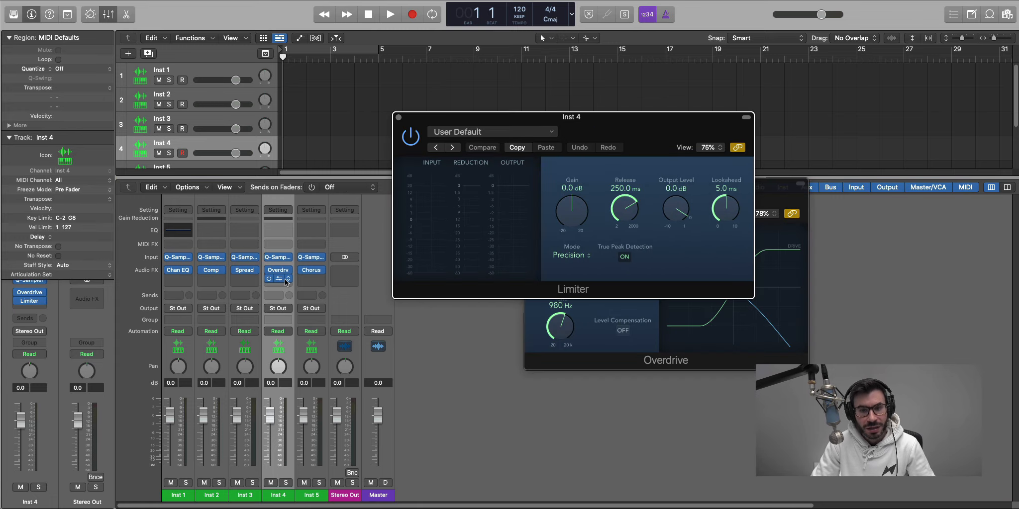
pyautogui.moveTo(580, 137); pyautogui.dragTo(684, 79)
pyautogui.moveTo(753, 216); pyautogui.dragTo(789, 291)
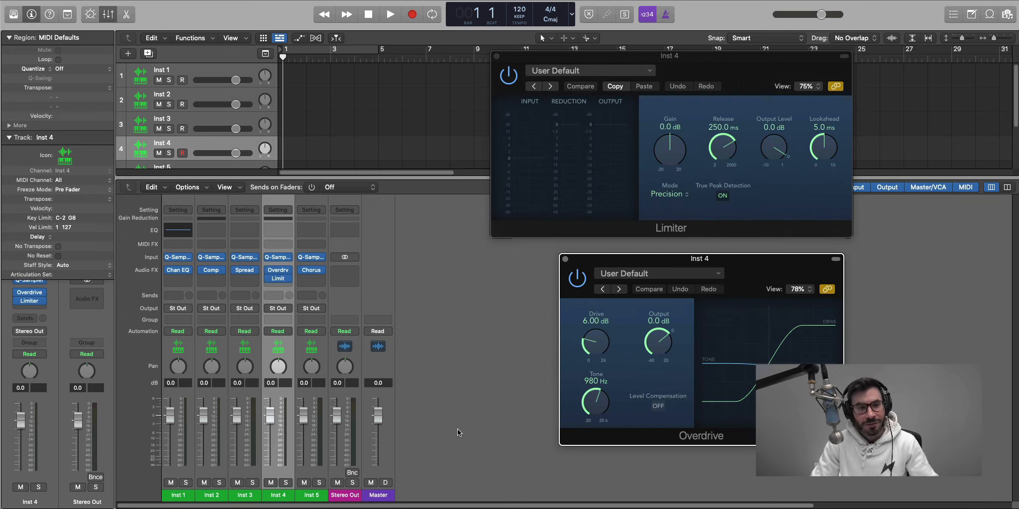
# - Step both linked plug-in windows through Inst 3, Inst 2 and Inst 1, and return to Inst 3, by selecting their mixer channel strips
pyautogui.click(247, 492)
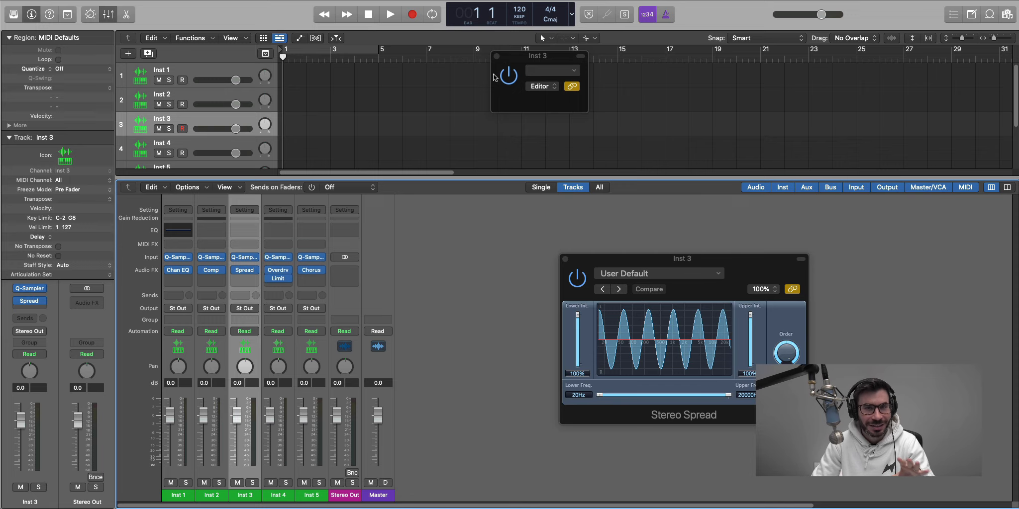
pyautogui.click(213, 493)
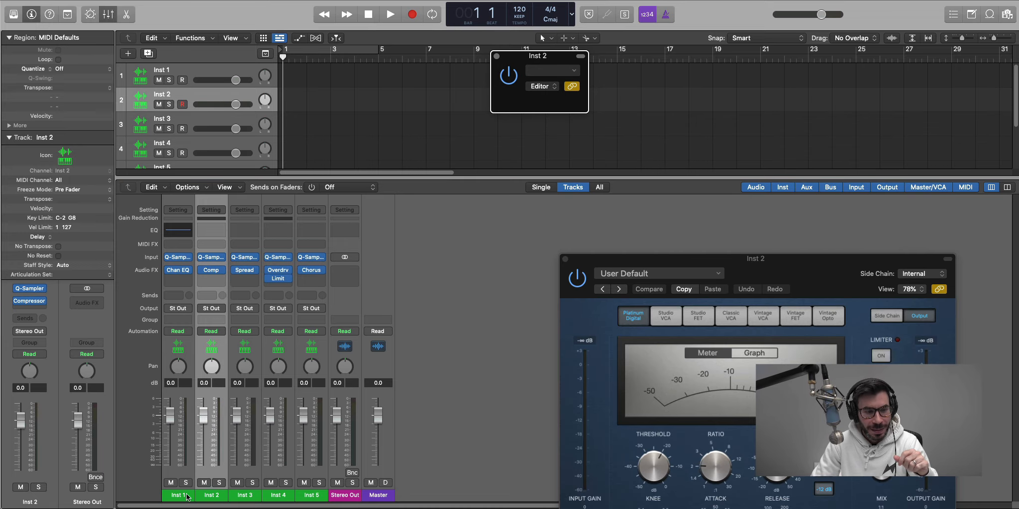
pyautogui.click(188, 496)
pyautogui.click(232, 496)
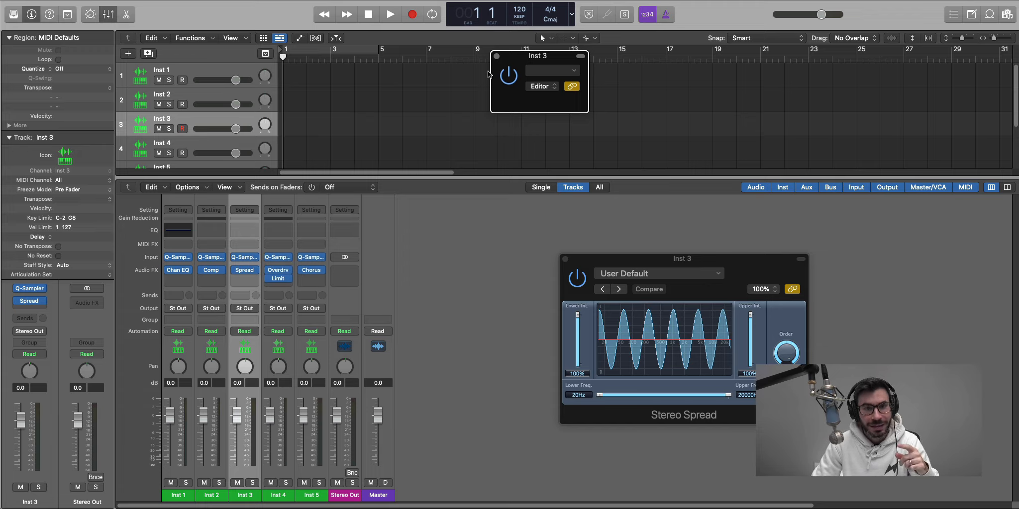
# - Close the empty linked window and move the Stereo Spread window over the track headers, away from the right half of the workspace
pyautogui.click(497, 57)
pyautogui.moveTo(662, 265); pyautogui.dragTo(178, 91)
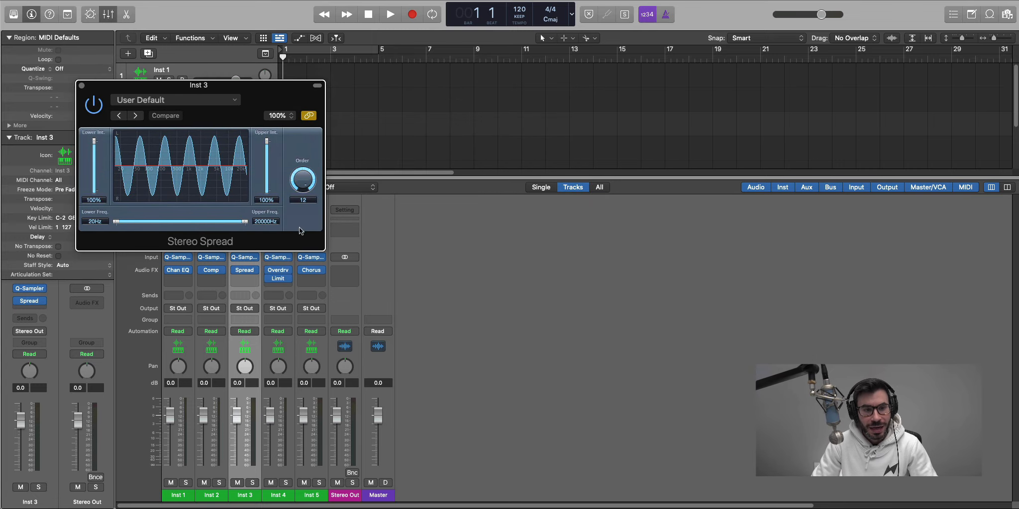
# - Insert a stereo Compressor from the Dynamics plug-ins on the Stereo Out channel
pyautogui.click(343, 271)
pyautogui.moveTo(367, 398)
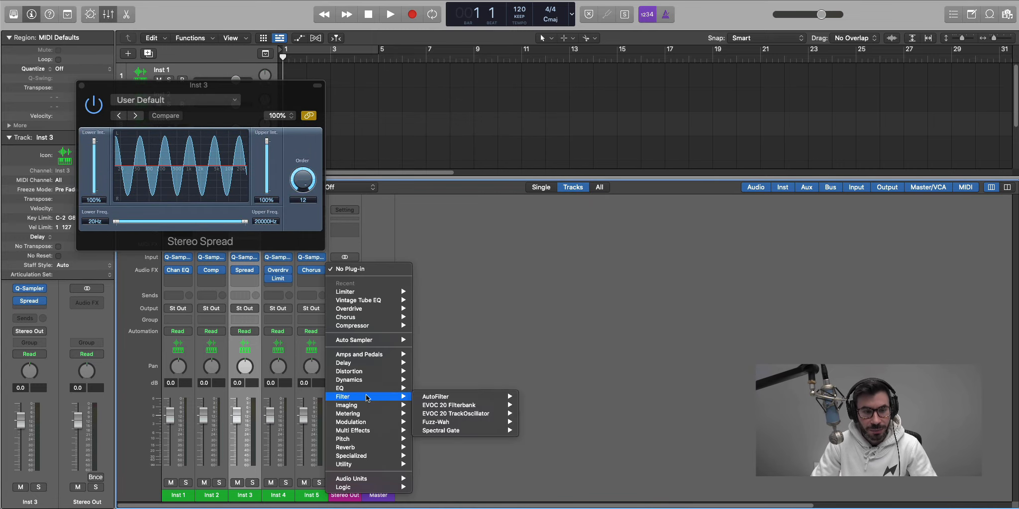
pyautogui.moveTo(371, 380)
pyautogui.moveTo(446, 388)
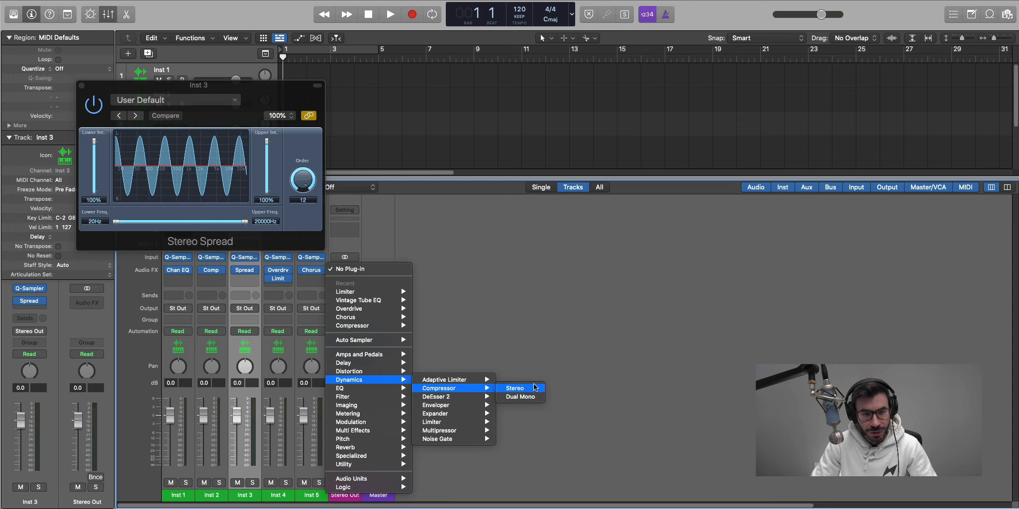
pyautogui.click(534, 388)
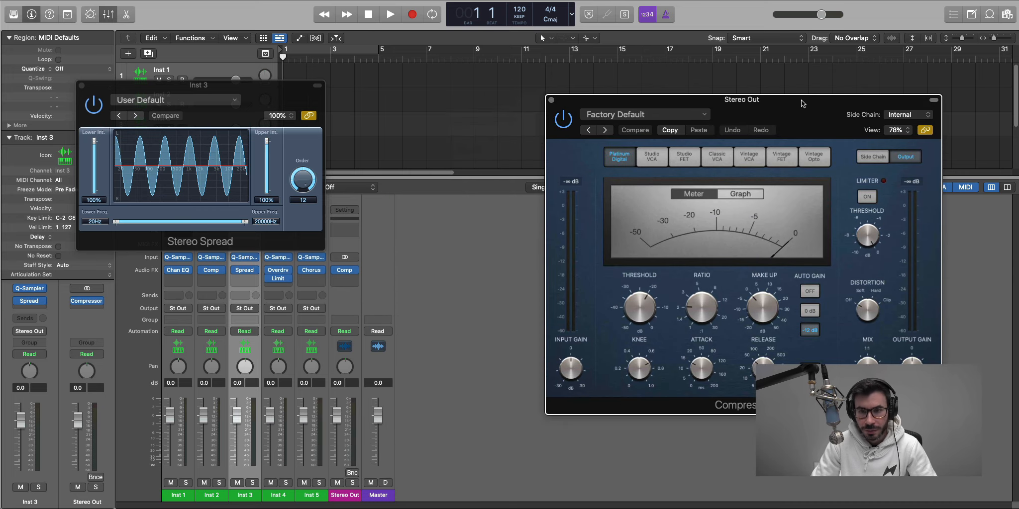
# - Switch the Stereo Out Compressor to the Vintage VCA model and set its window's link mode to Off
pyautogui.click(747, 157)
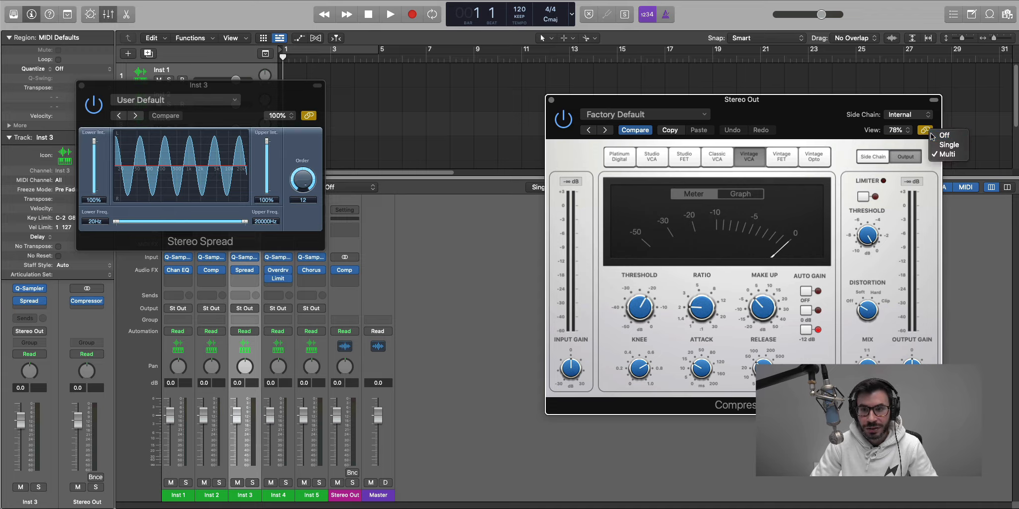
pyautogui.click(929, 132)
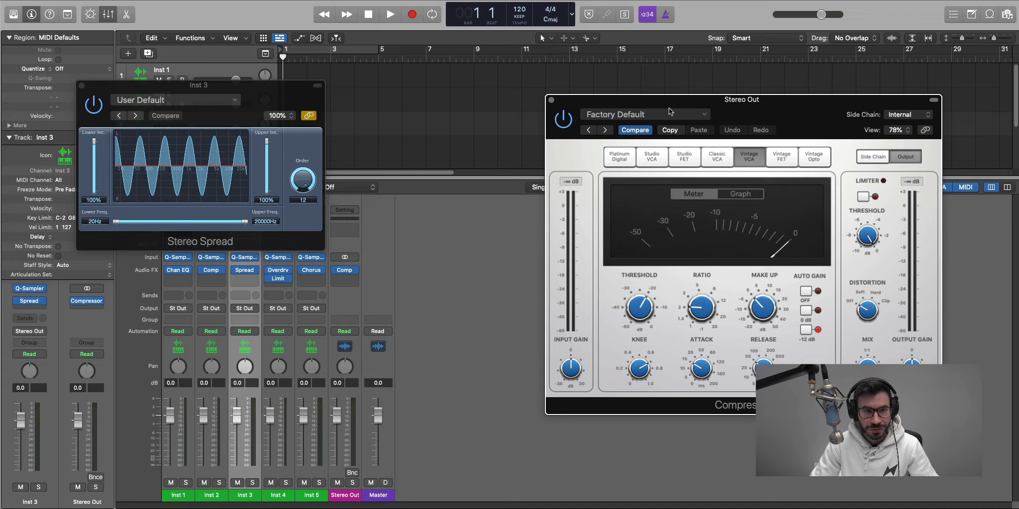
# - Hide and reshow all plug-in windows, select Inst 2, and move its linked Compressor window clear of the track headers
pyautogui.press('v')
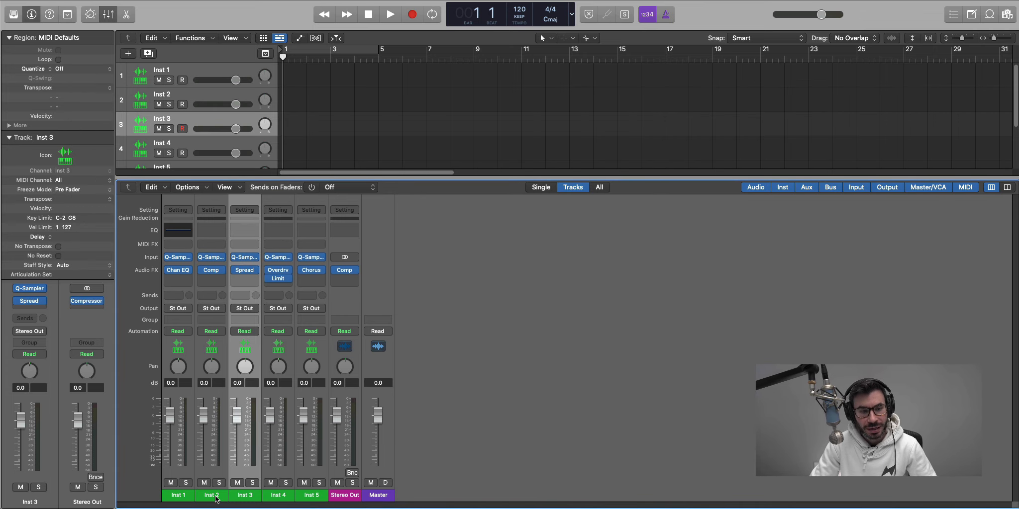
pyautogui.press('v')
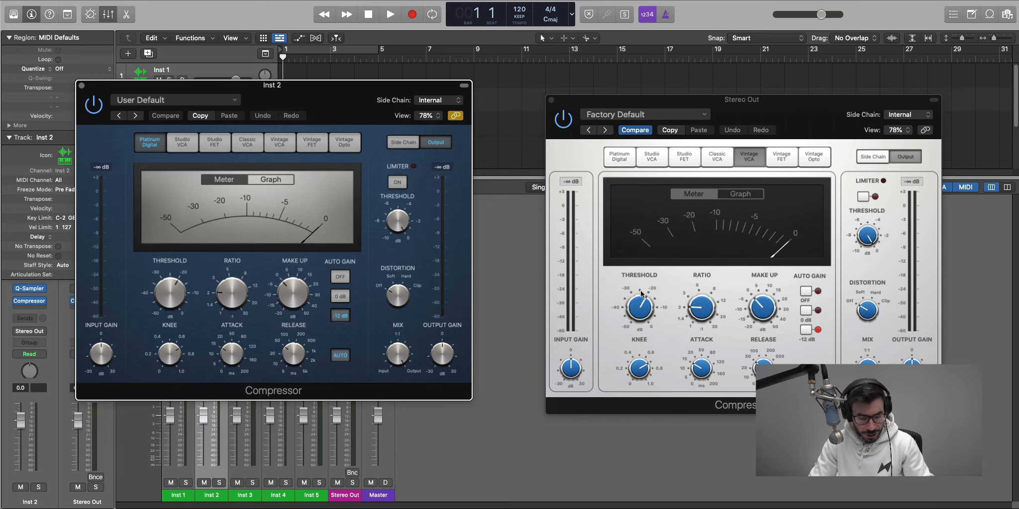
pyautogui.moveTo(293, 86); pyautogui.dragTo(382, 167)
# - Step the linked window through the instrument tracks, ending on Inst 5's Chorus, while the unlinked Stereo Out Compressor stays open
pyautogui.click(183, 127)
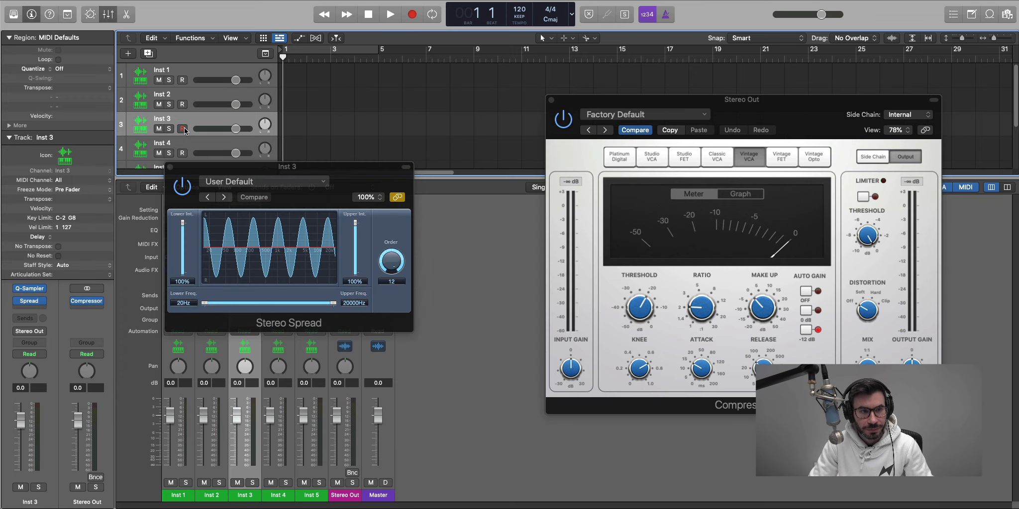
pyautogui.click(188, 148)
pyautogui.click(191, 121)
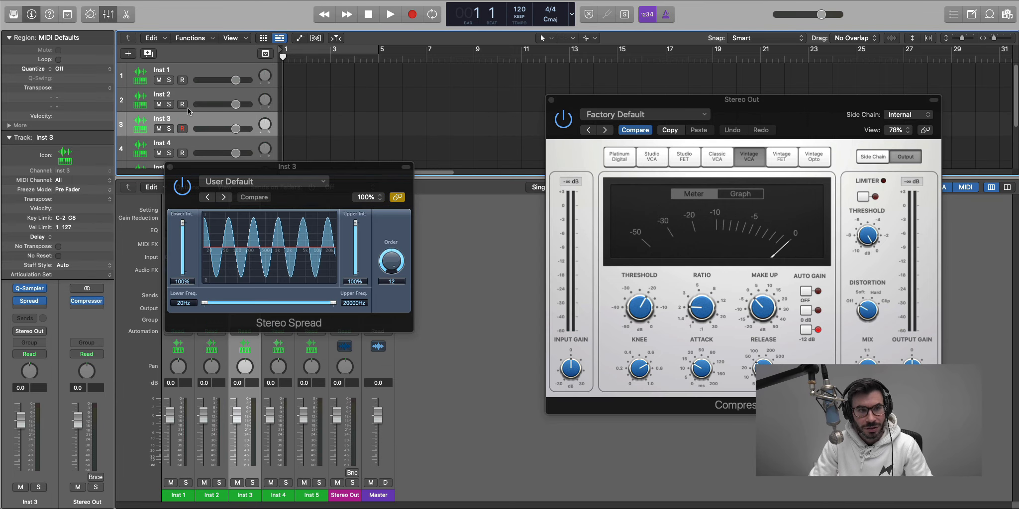
pyautogui.click(188, 96)
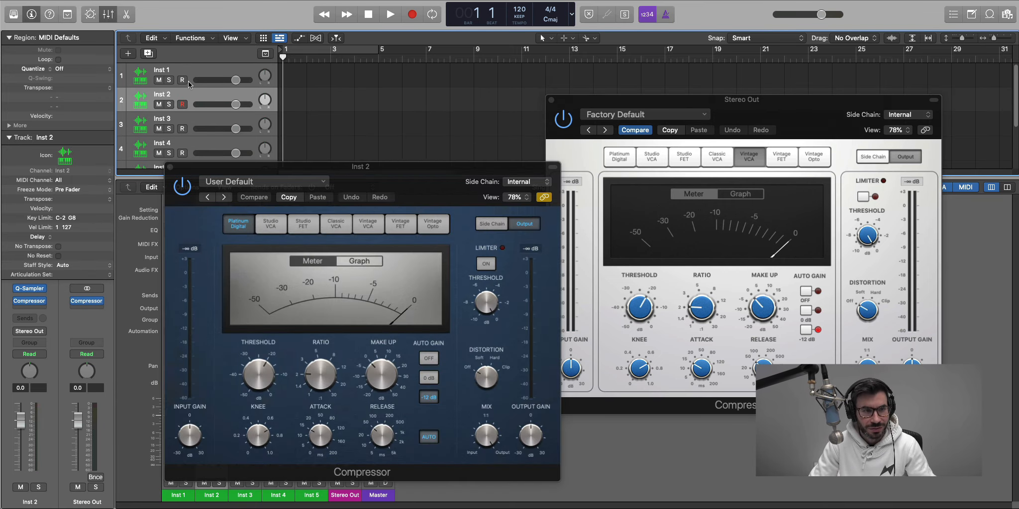
pyautogui.click(190, 66)
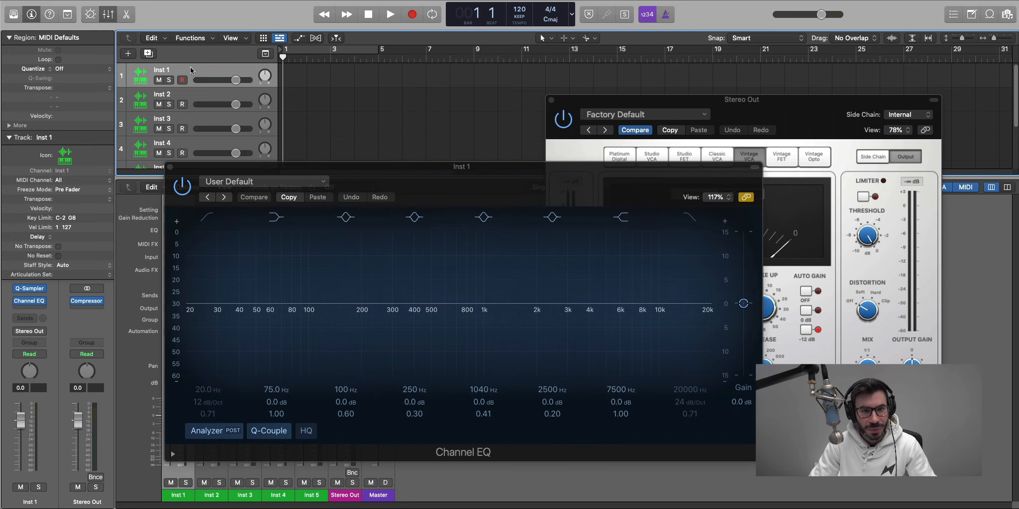
pyautogui.click(196, 103)
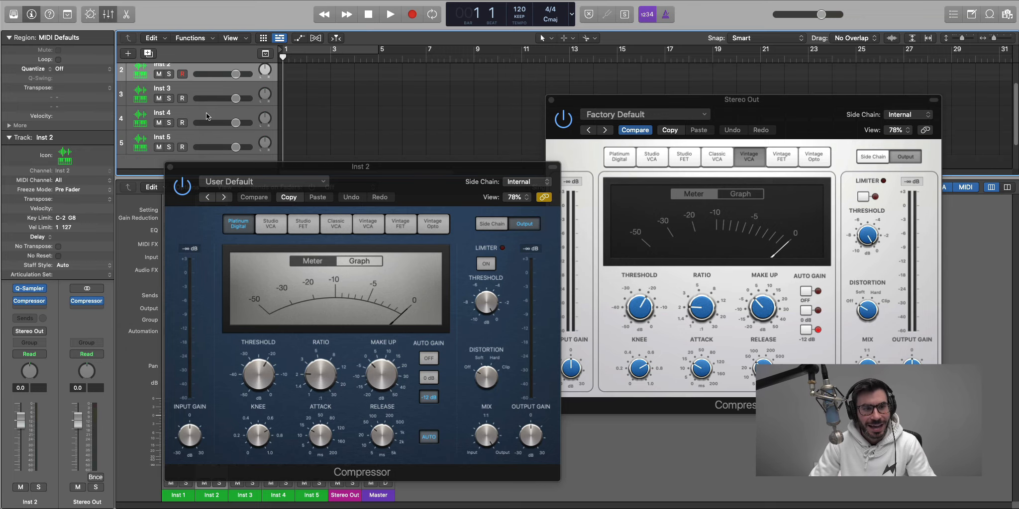
pyautogui.click(206, 113)
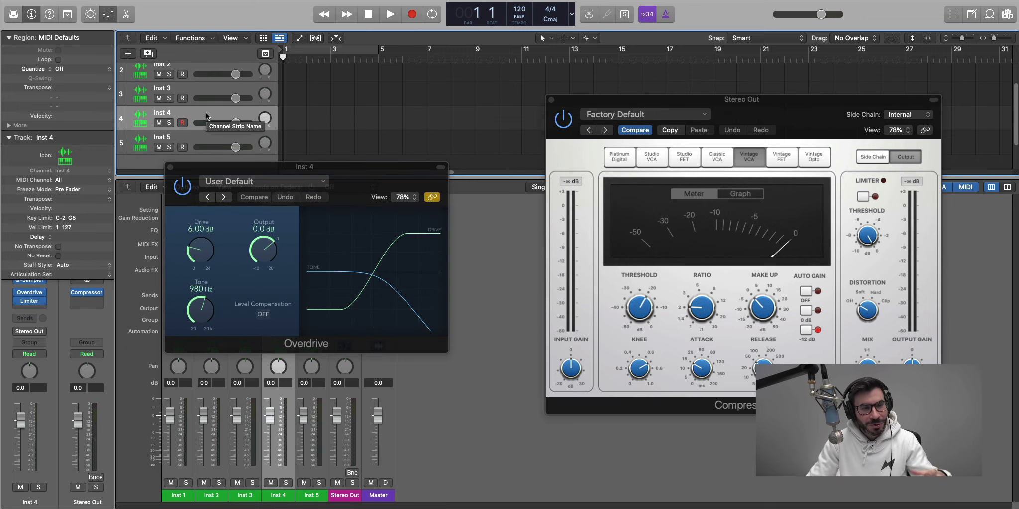
pyautogui.click(205, 139)
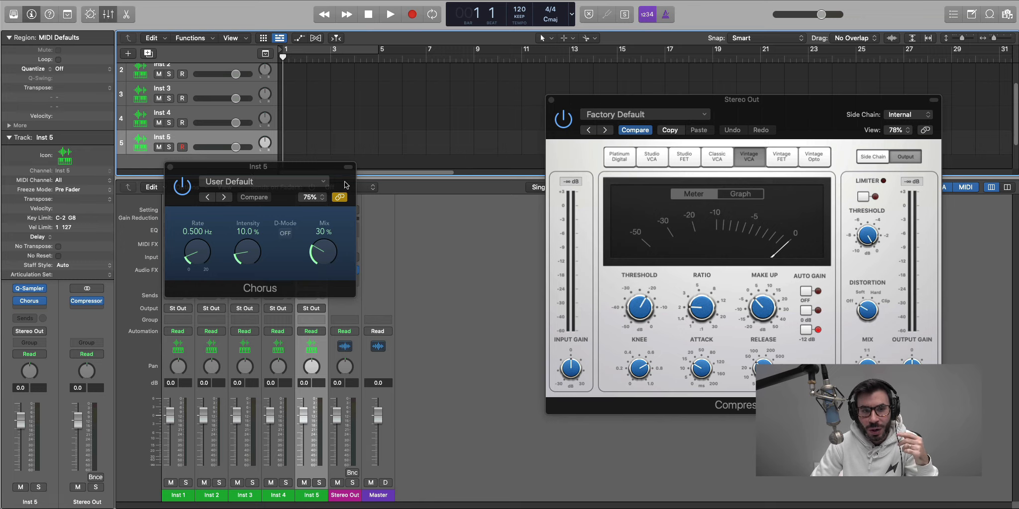
# - Check the Chorus window's link mode options and move the window clear of the mixer channel strips
pyautogui.moveTo(349, 188); pyautogui.dragTo(404, 174)
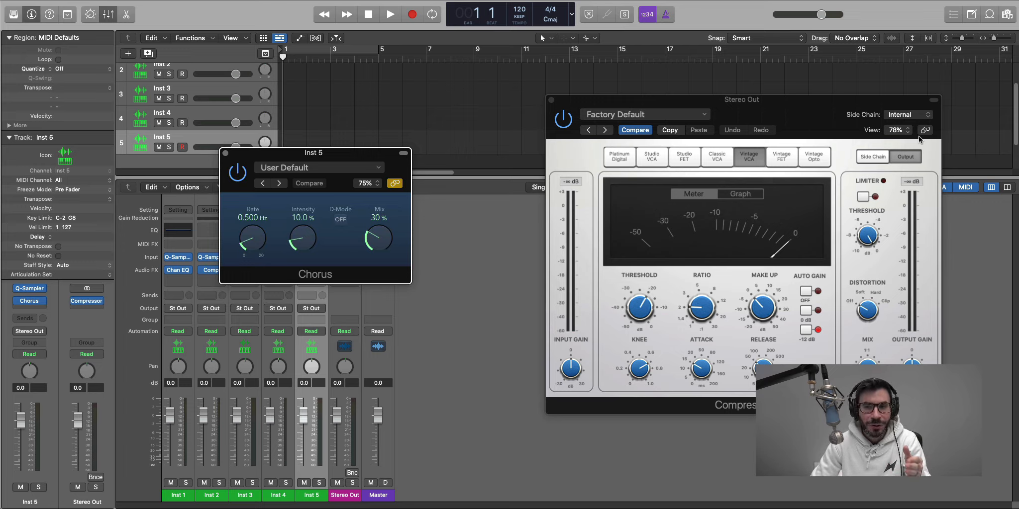
pyautogui.click(394, 184)
pyautogui.click(395, 185)
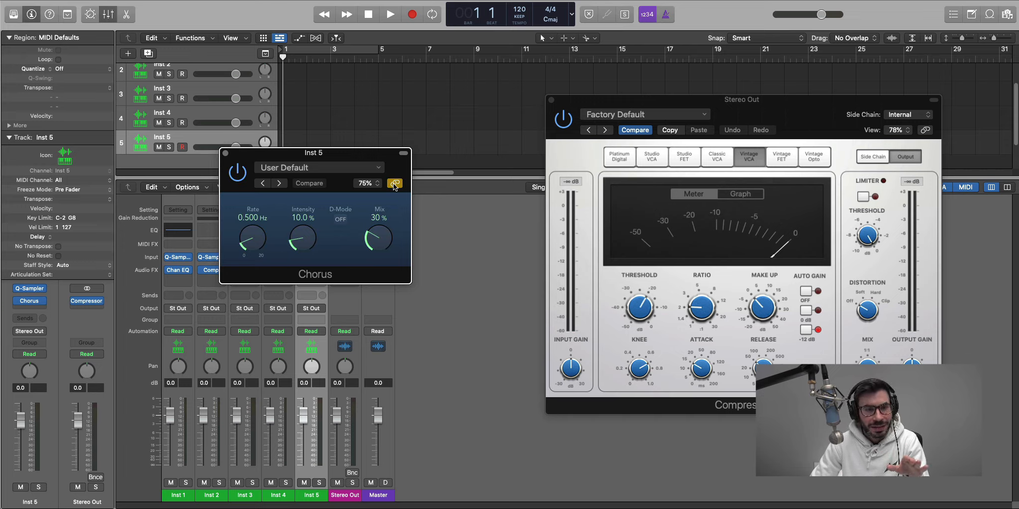
pyautogui.moveTo(335, 158); pyautogui.dragTo(518, 179)
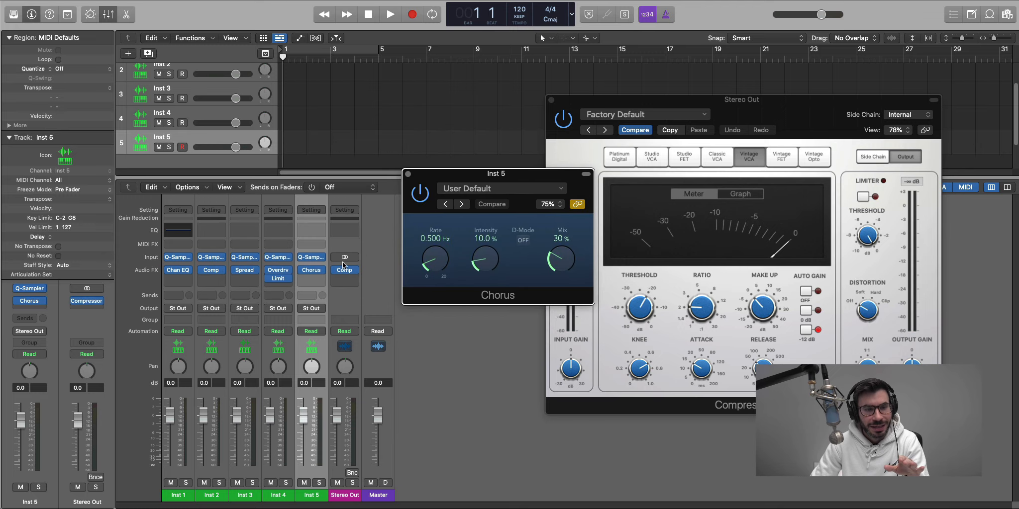
# - Open Inst 4's Limiter in a second linked window and step through Inst 3 and Inst 2, ending back on Inst 4
pyautogui.click(281, 279)
pyautogui.click(243, 494)
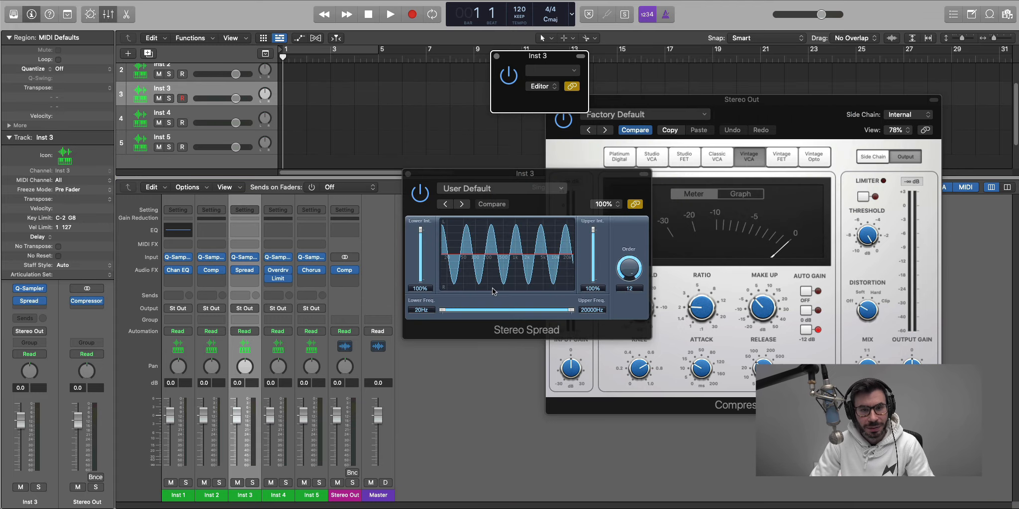
pyautogui.click(226, 494)
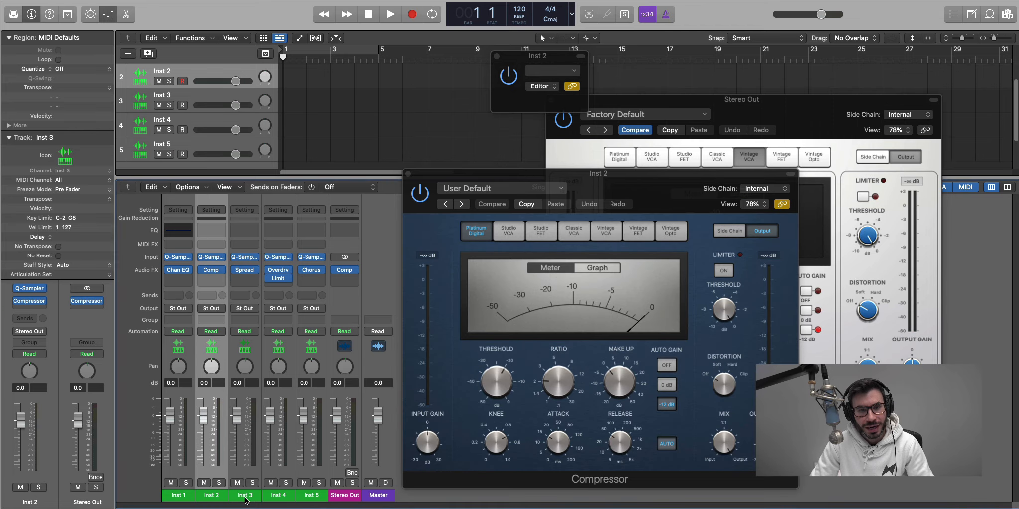
pyautogui.click(245, 495)
pyautogui.click(277, 495)
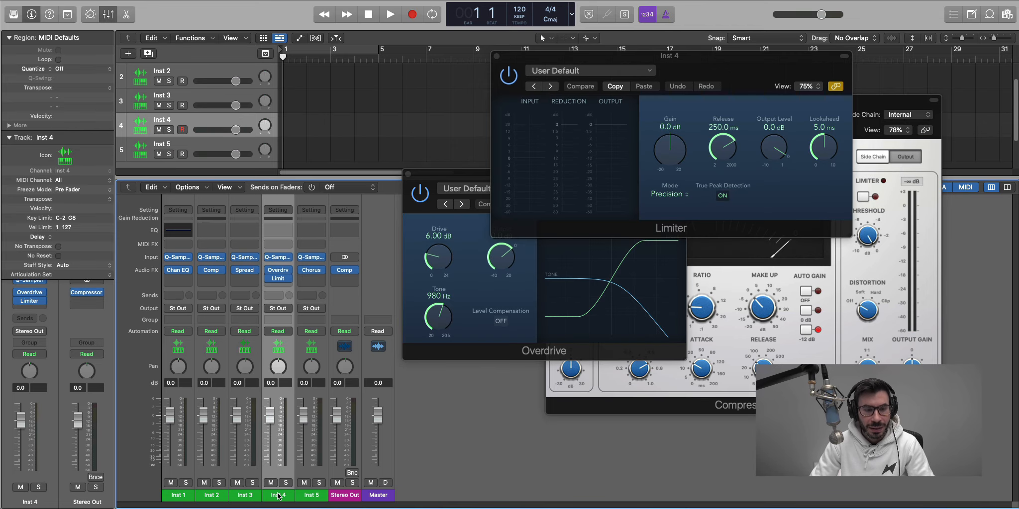
# - Toggle all plug-in windows hidden and shown several times, leave them hidden, and close the mixer
pyautogui.press('v')
pyautogui.press('v')
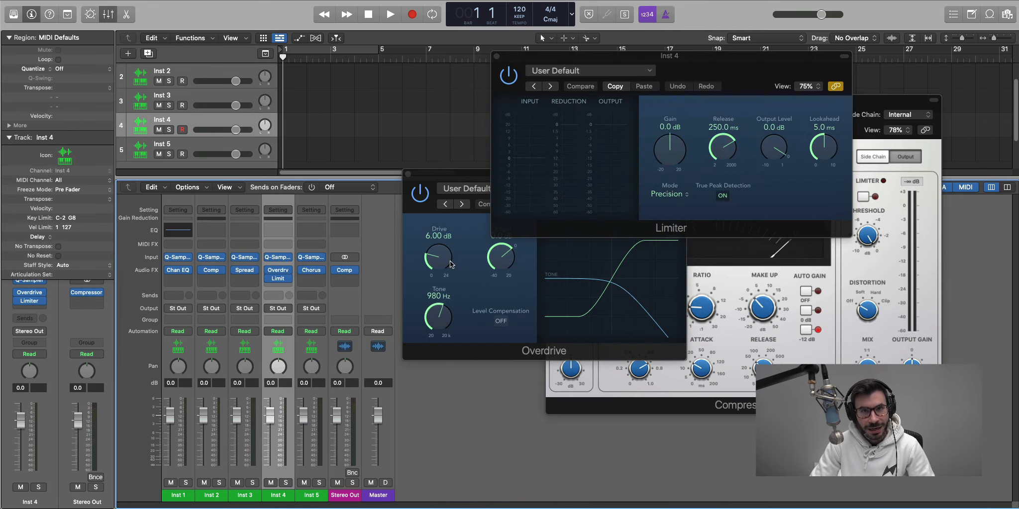
pyautogui.press('v')
pyautogui.press('v')
pyautogui.press('v')
pyautogui.press('x')
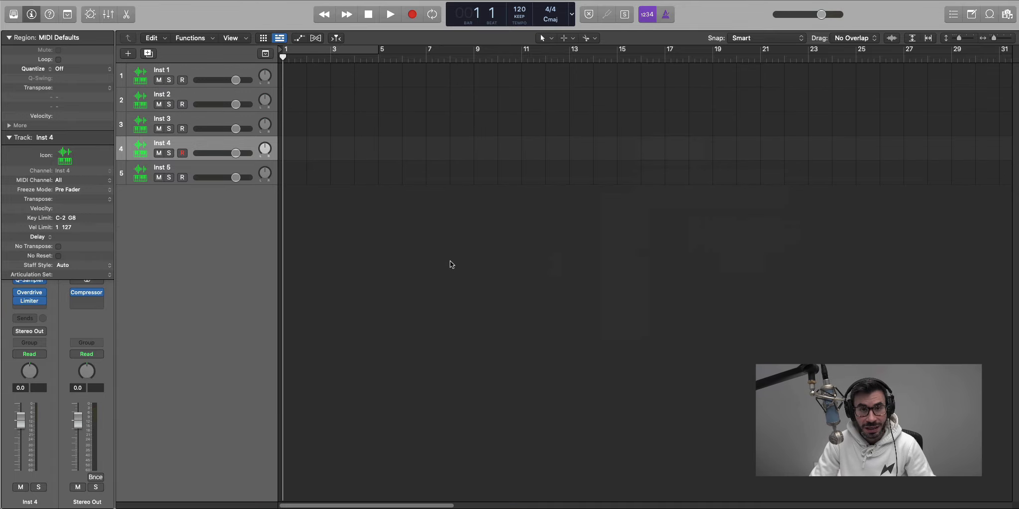
# - With the mixer closed, toggle all plug-in windows on and off repeatedly, ending with them shown over the tracks area
pyautogui.press('v')
pyautogui.press('v')
pyautogui.press('v')
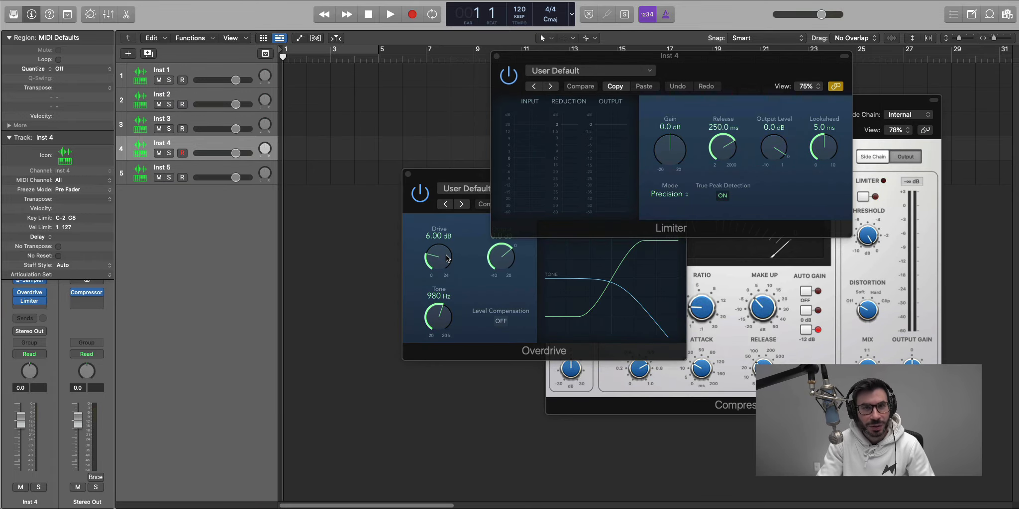
pyautogui.press('v')
pyautogui.press('v')
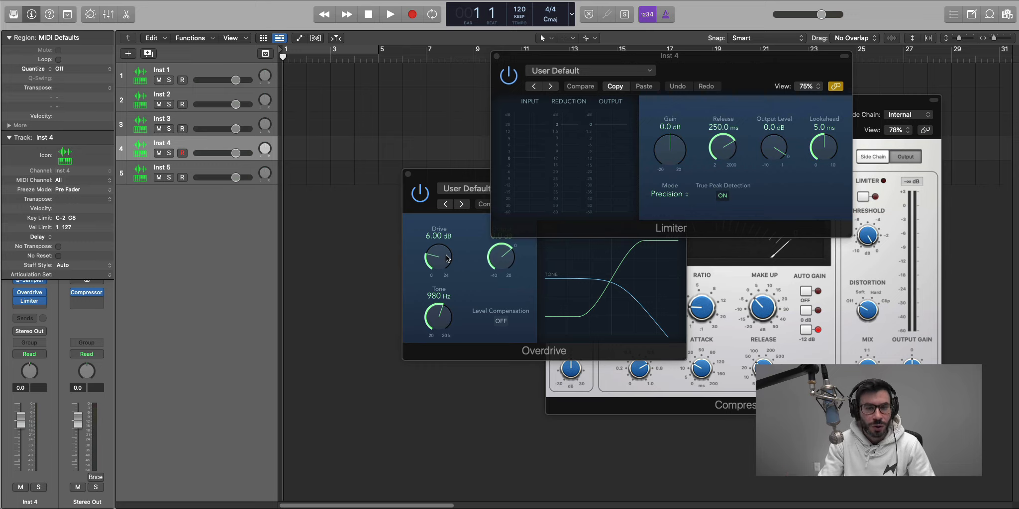
pyautogui.press('v')
pyautogui.press('v')
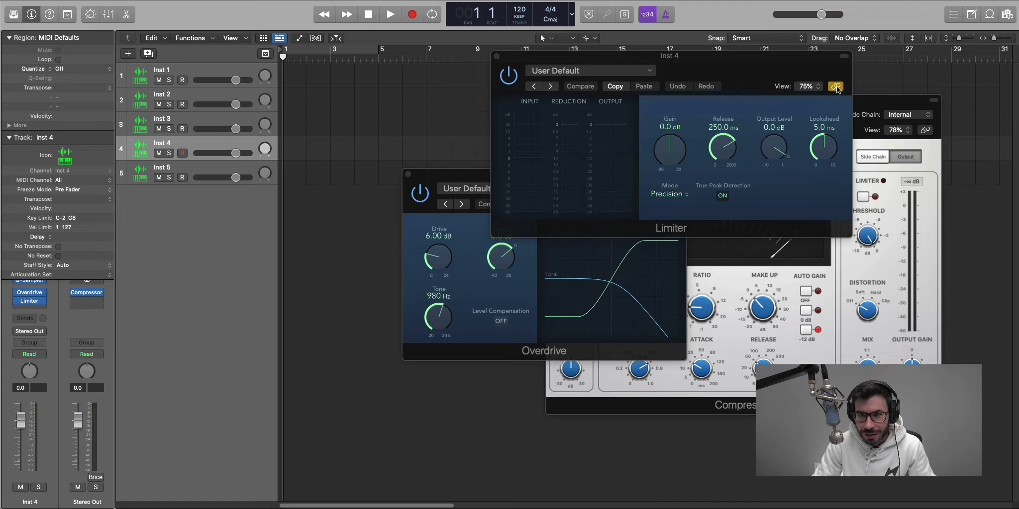
# - Show the Quick Help information in the inspector
pyautogui.click(50, 14)
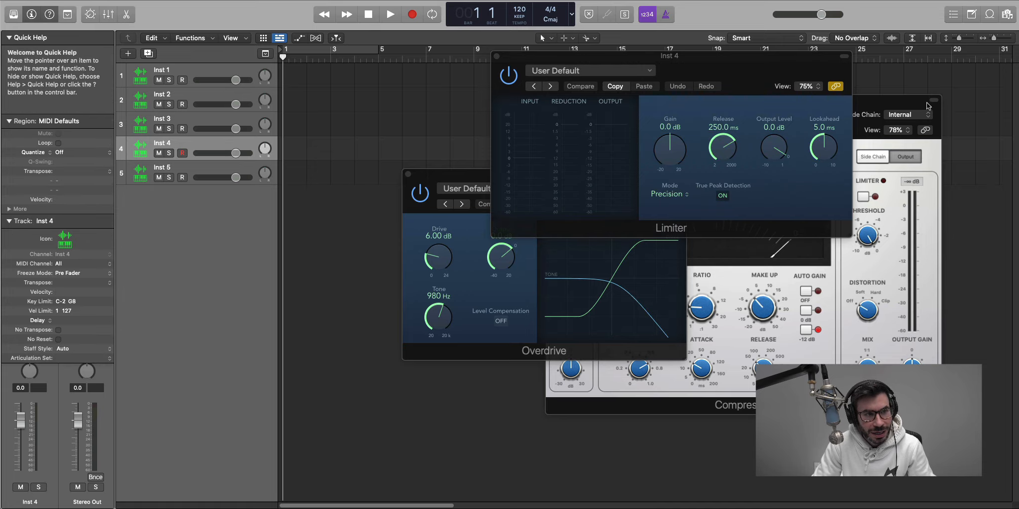